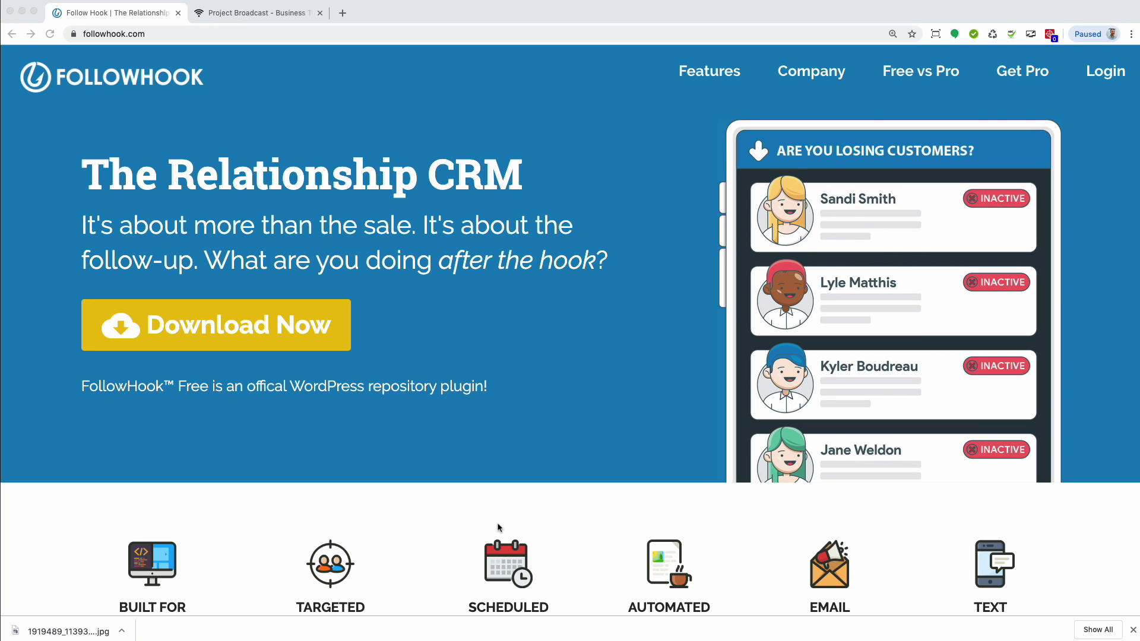
Switch to the Project Broadcast tab to show its empty Campaigns list
left_click(255, 12)
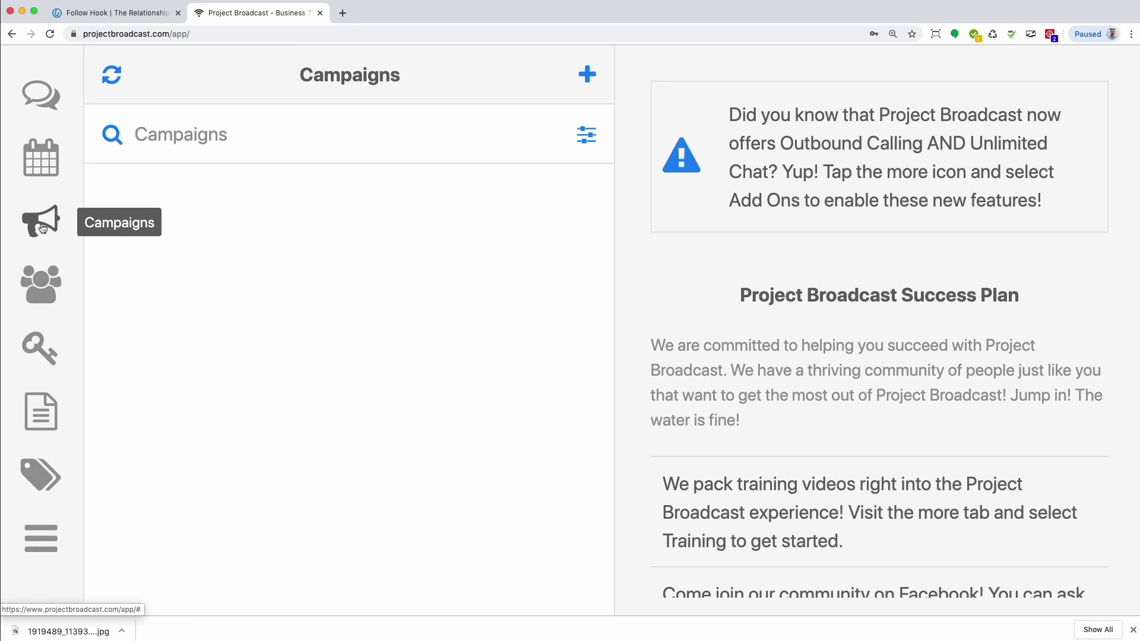
Create and save a Drip campaign named 'Customer Welcome Campaign'
left_click(588, 80)
left_click(404, 270)
type("Customer Welcome Campaign")
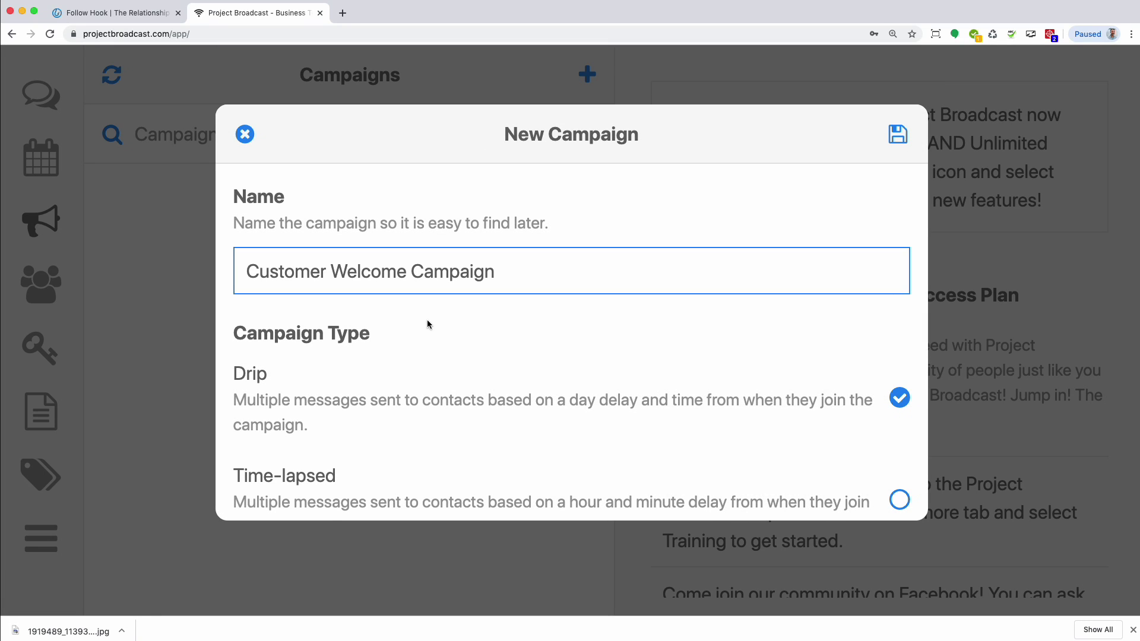
scroll(427, 323, "down", 1)
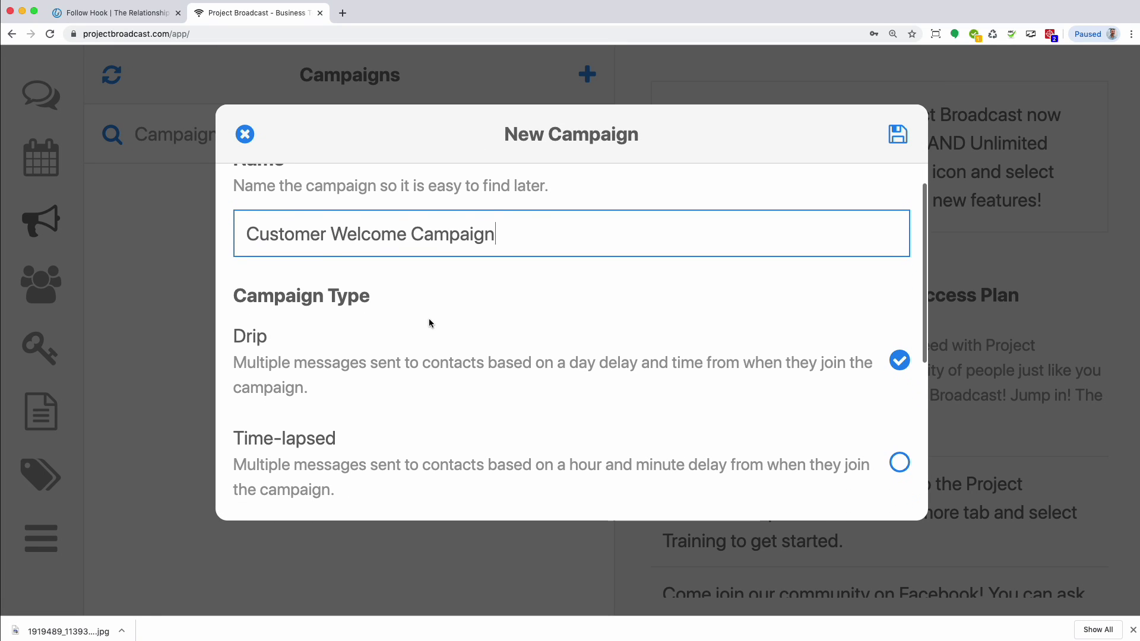
left_click(898, 134)
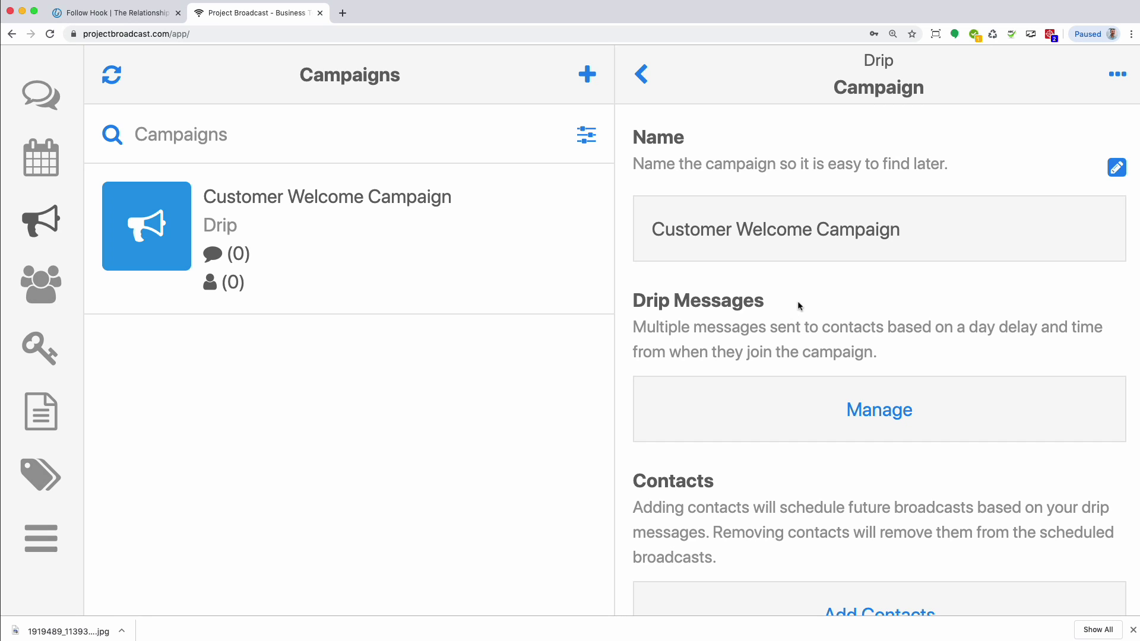
scroll(795, 333, "down", 2)
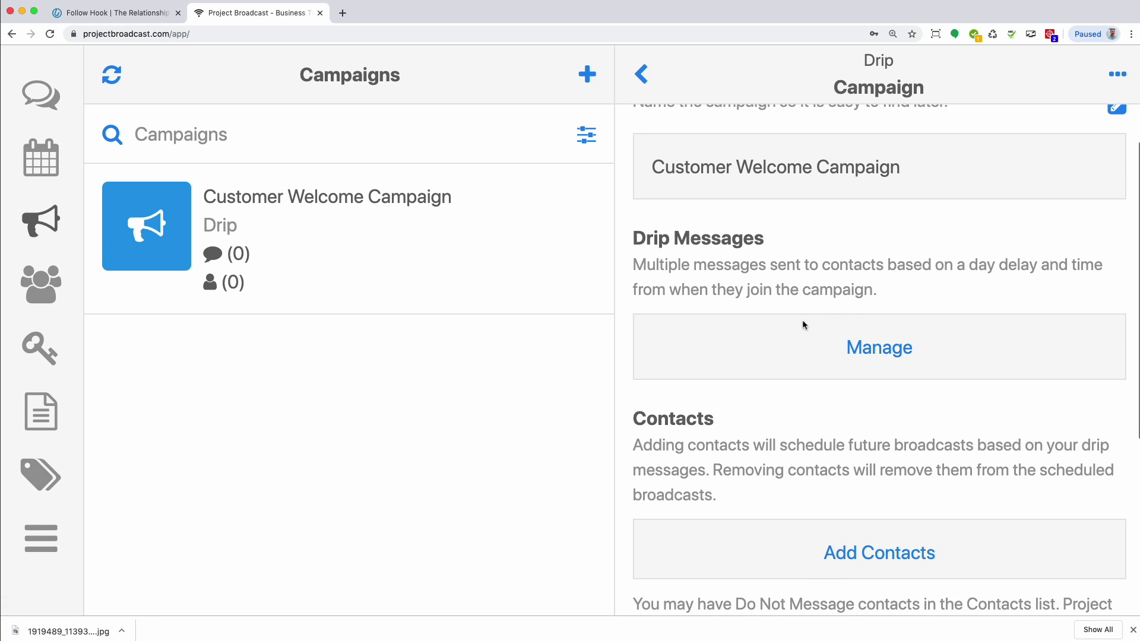
scroll(805, 323, "down", 3)
scroll(805, 323, "down", 2)
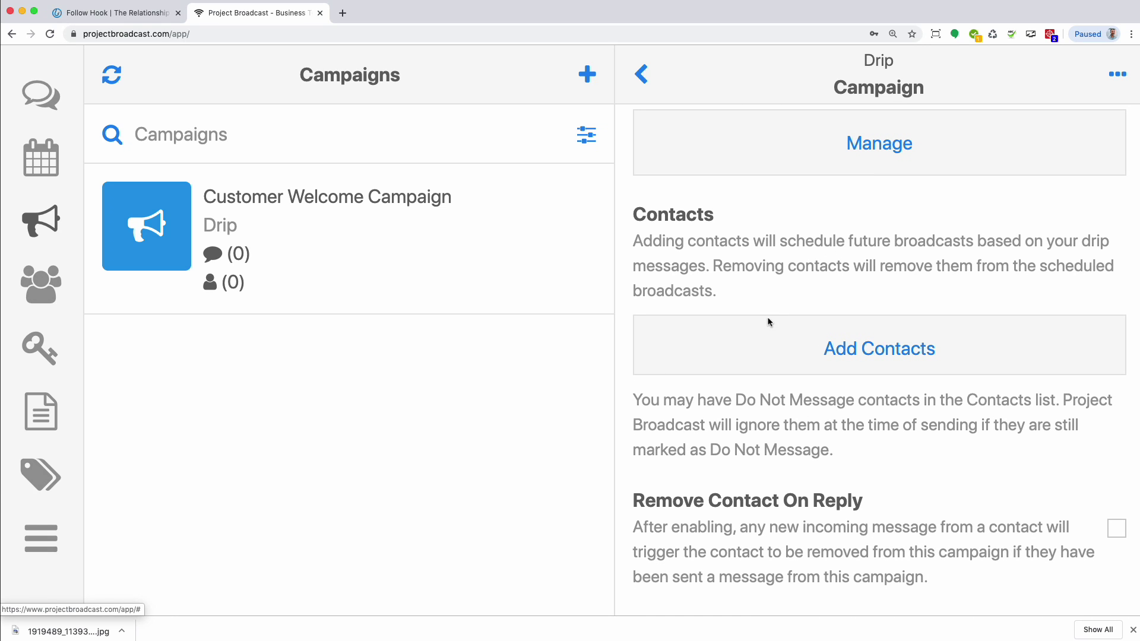
scroll(702, 321, "down", 2)
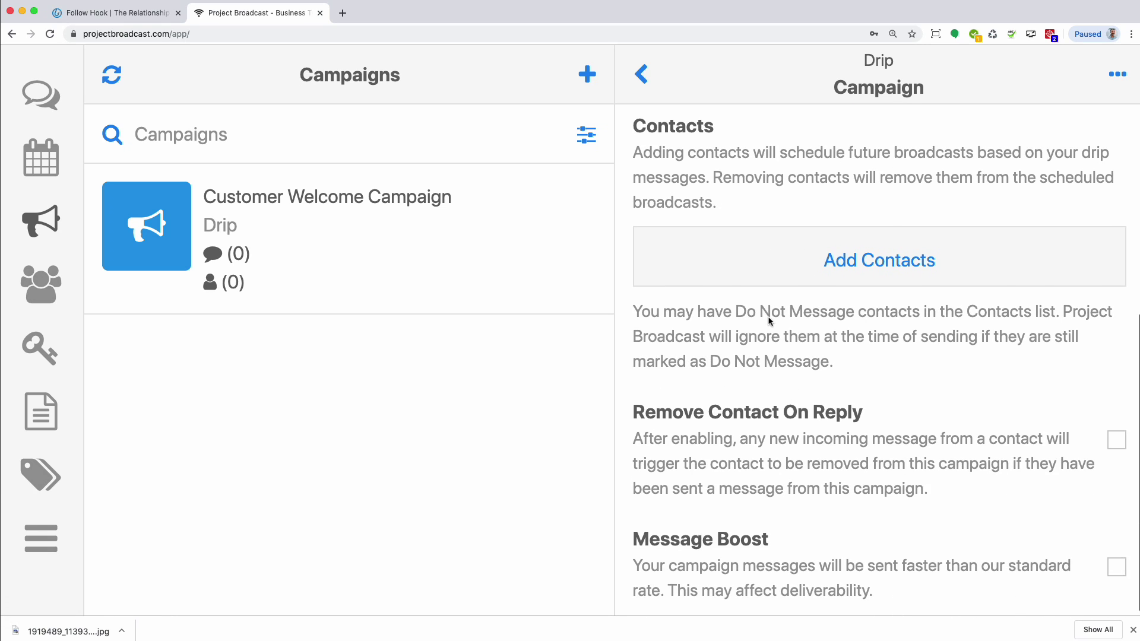
left_click(1117, 436)
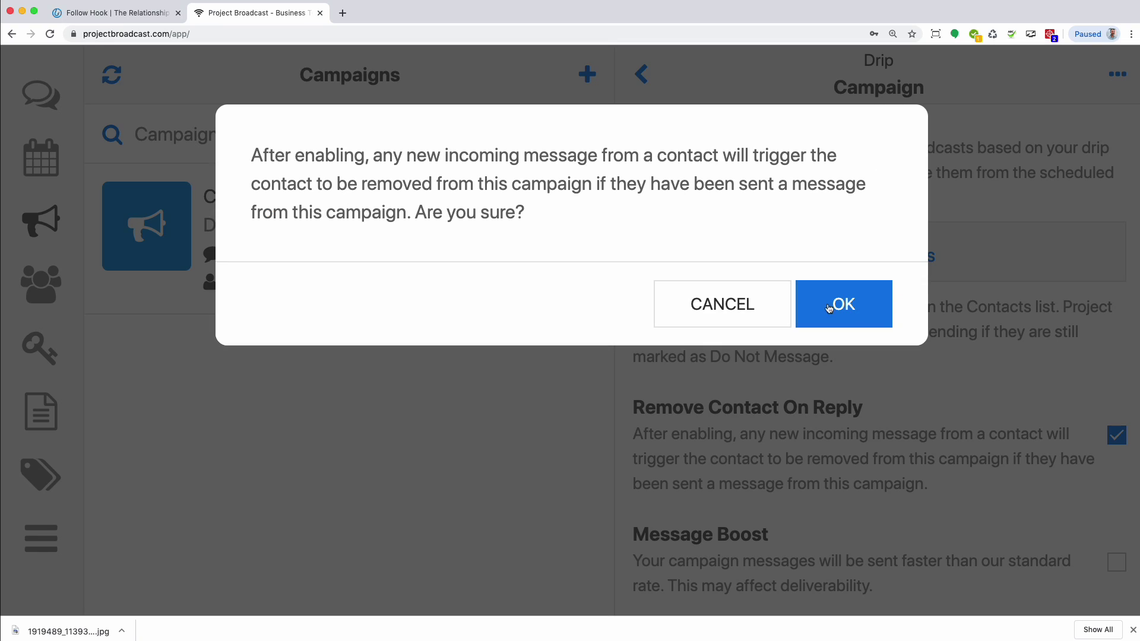
left_click(740, 312)
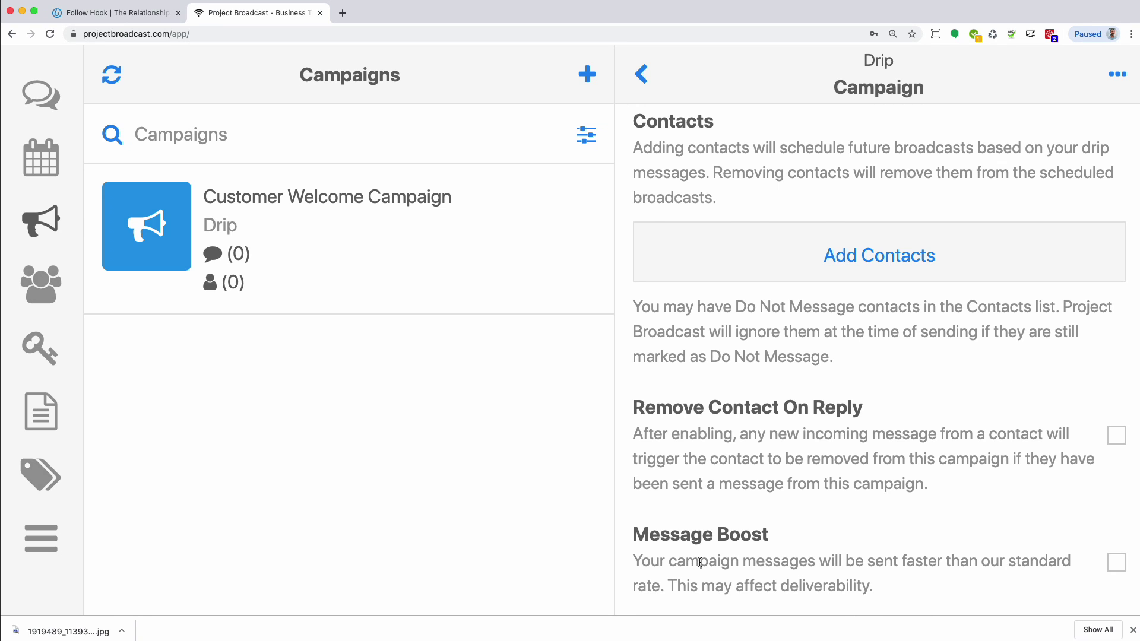
scroll(701, 562, "up", 6)
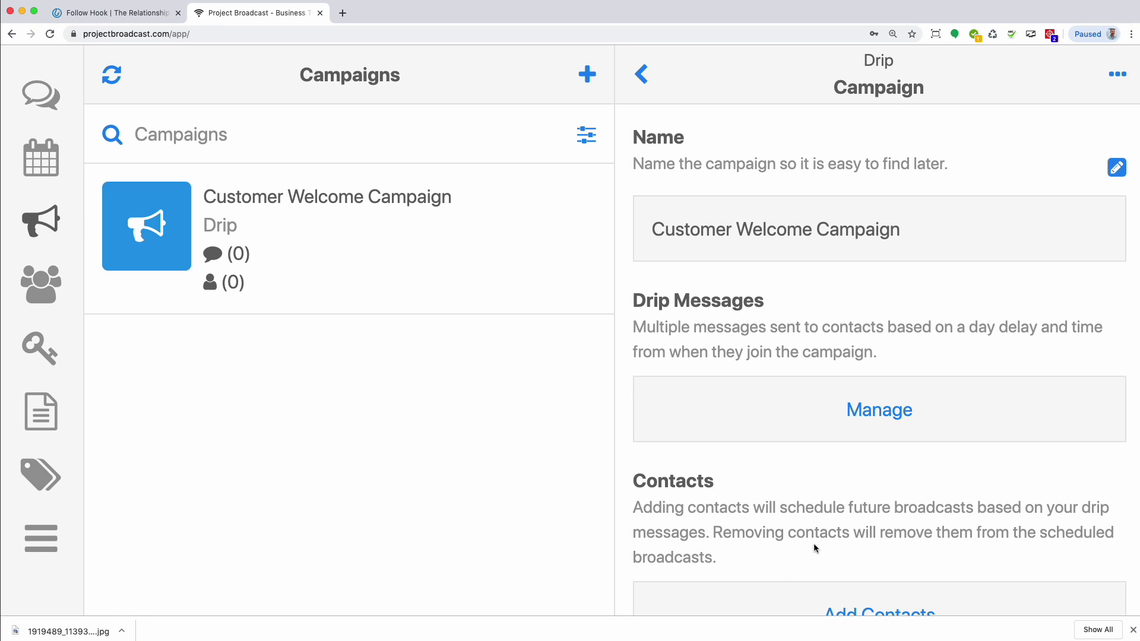
left_click(1116, 80)
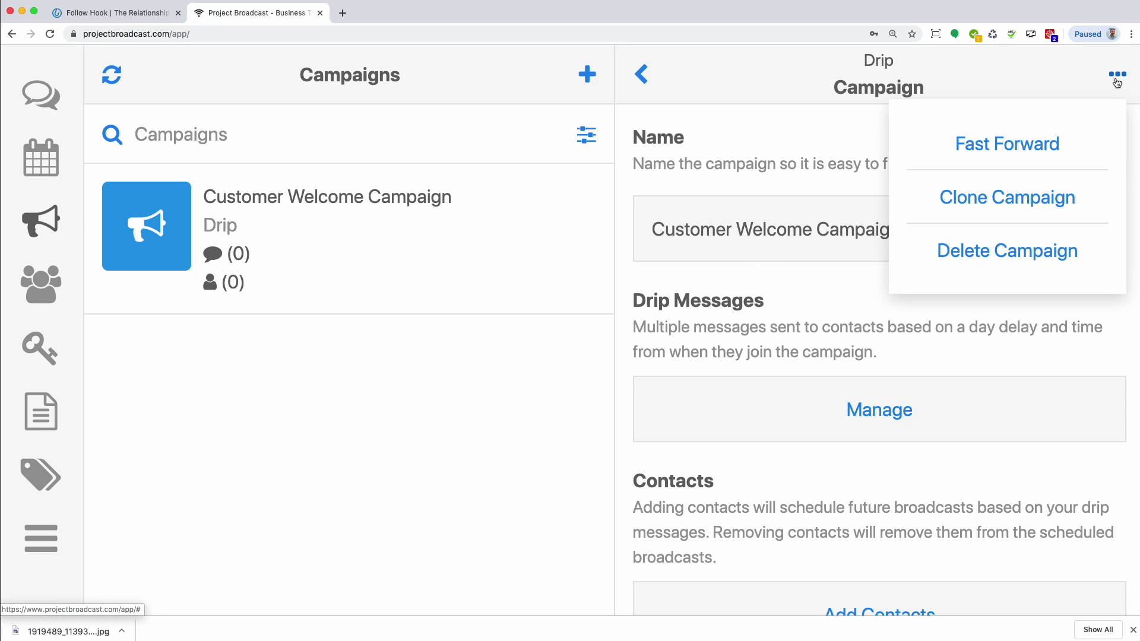
left_click(991, 148)
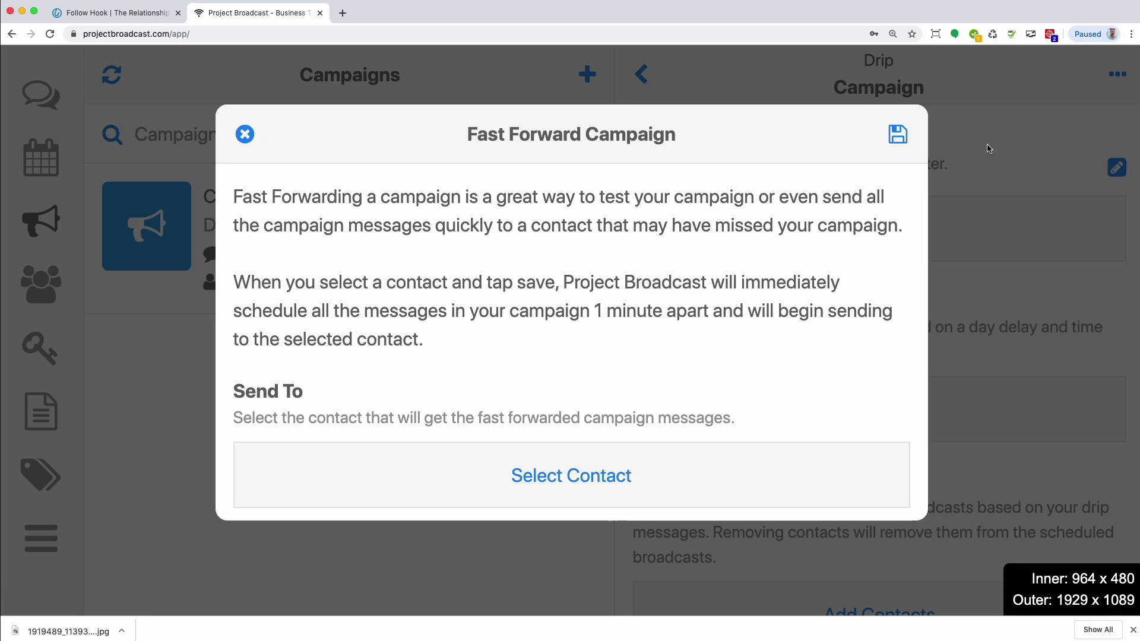
left_click(245, 135)
scroll(636, 327, "down", 3)
scroll(636, 327, "up", 3)
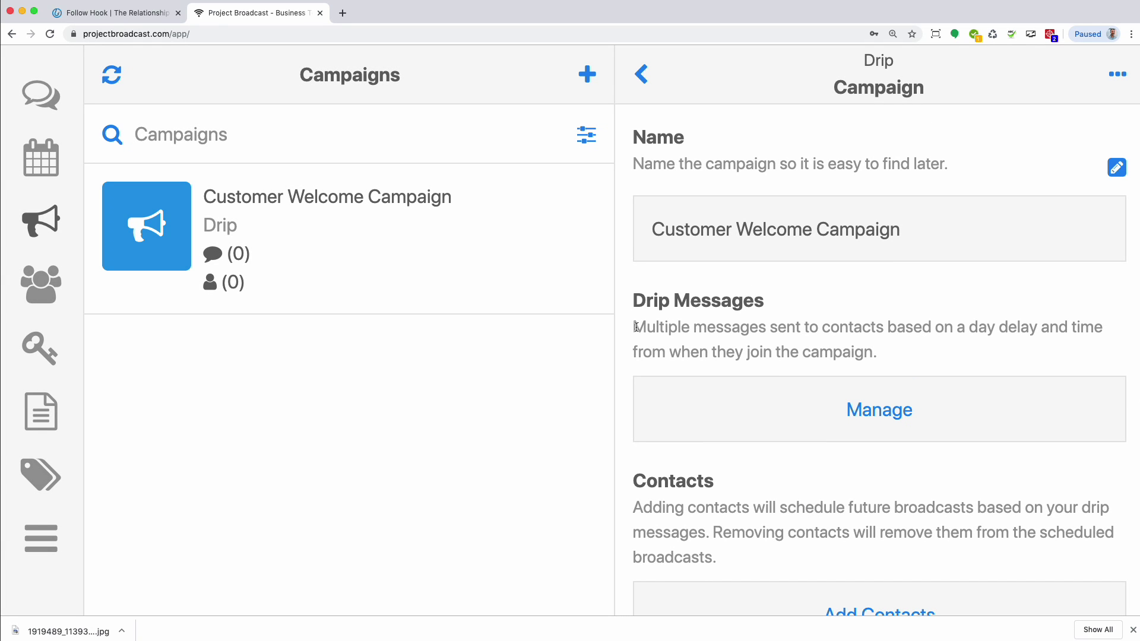
left_click(45, 350)
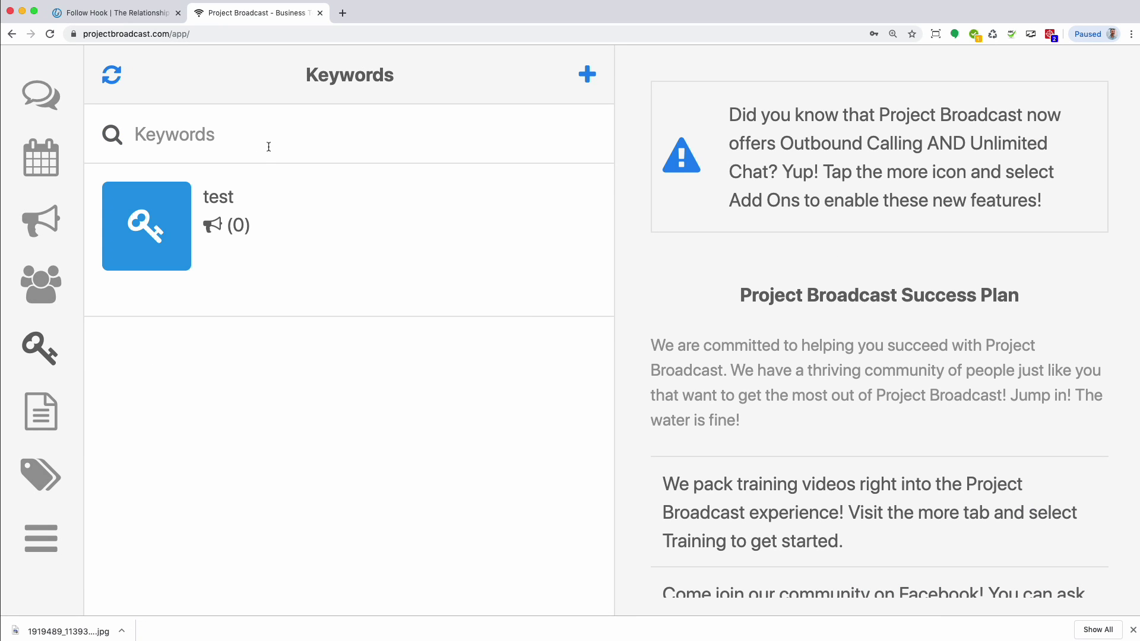
Add the Customer Welcome Campaign to the 'test' keyword's campaigns to join
left_click(223, 204)
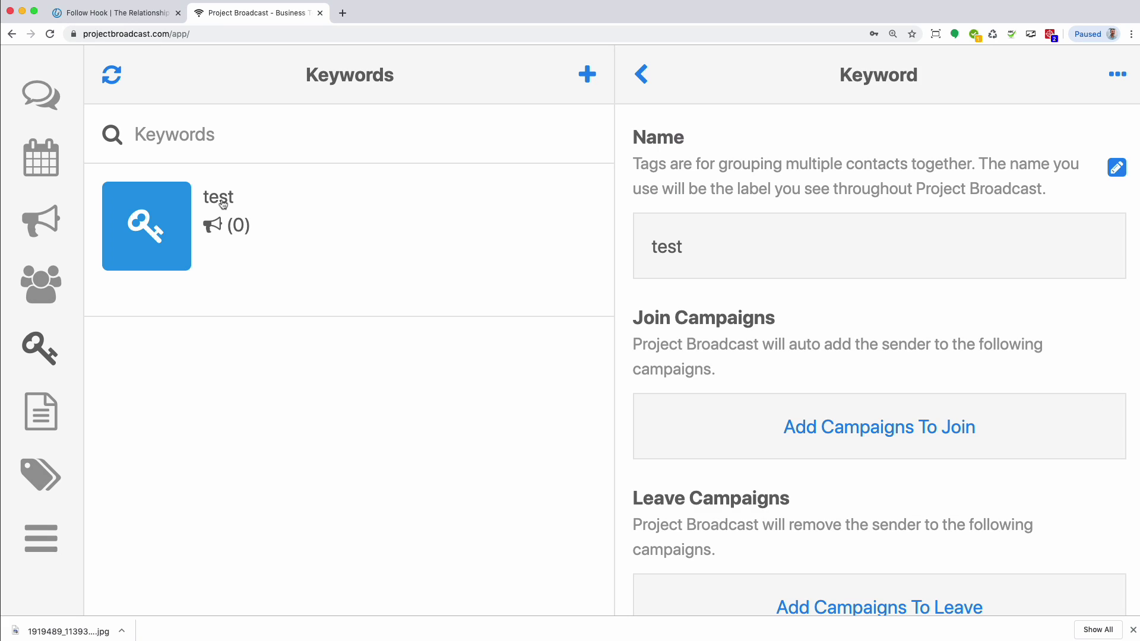
scroll(709, 306, "down", 2)
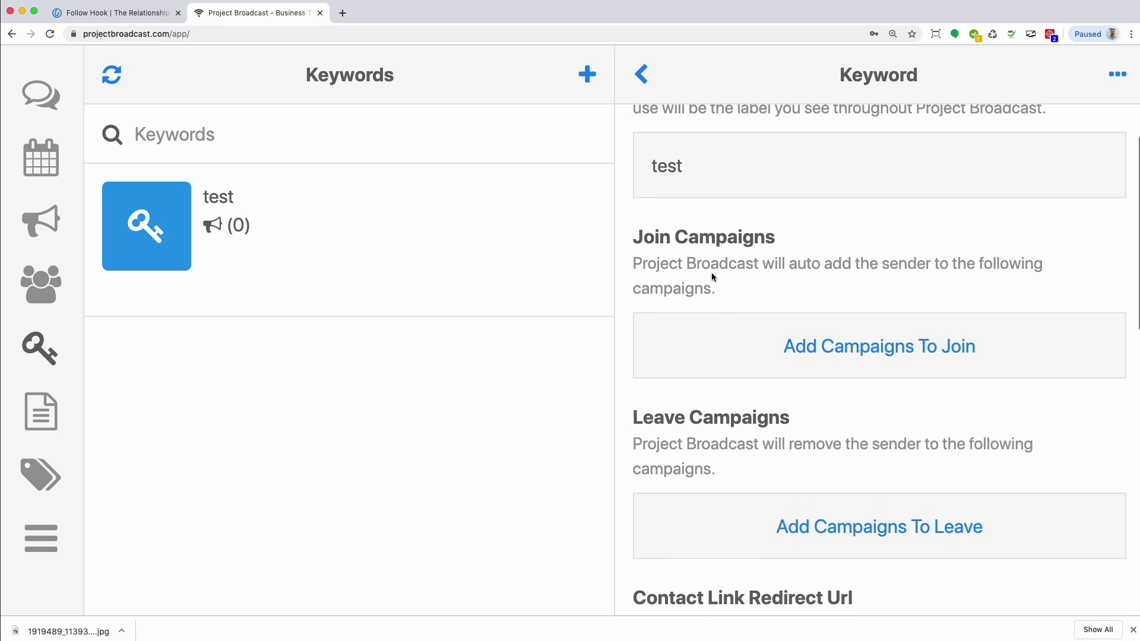
left_click(848, 353)
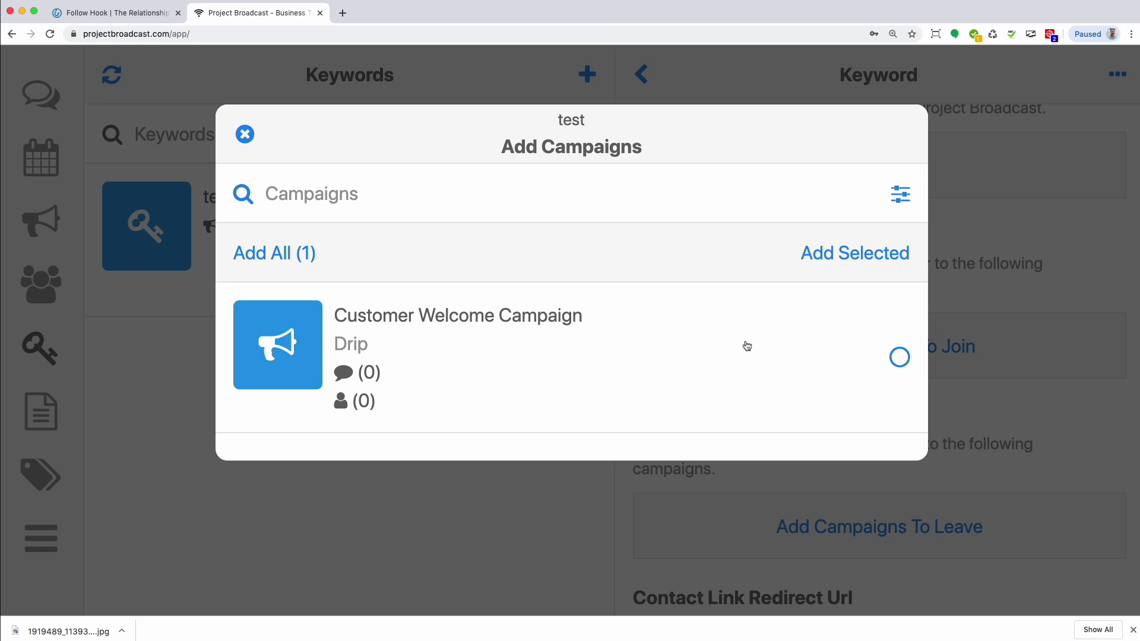
left_click(900, 357)
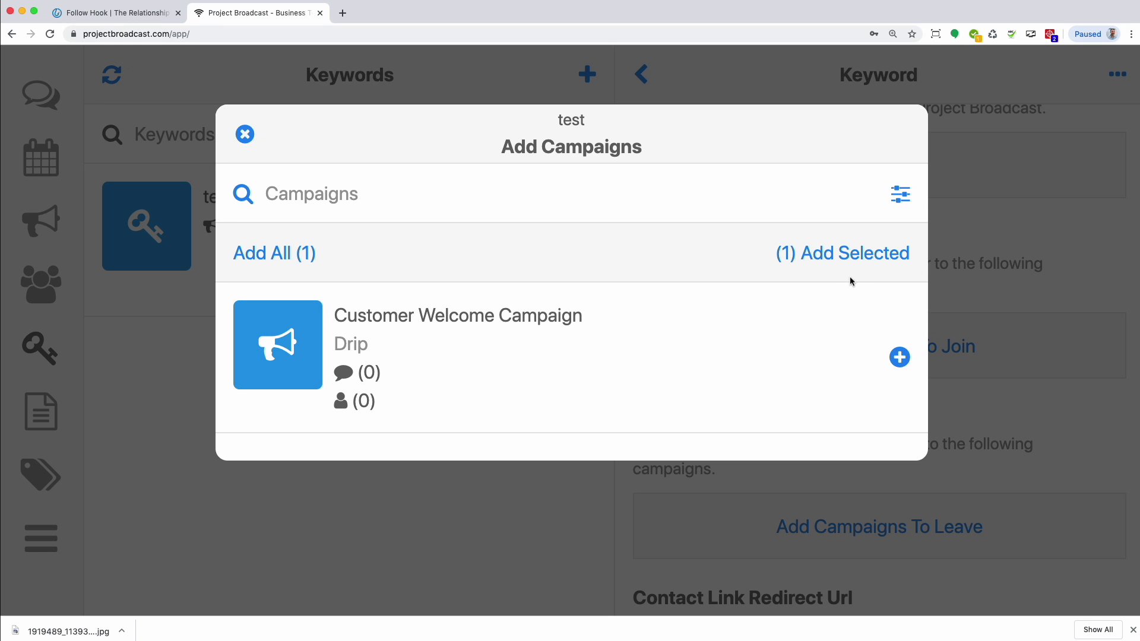
left_click(692, 370)
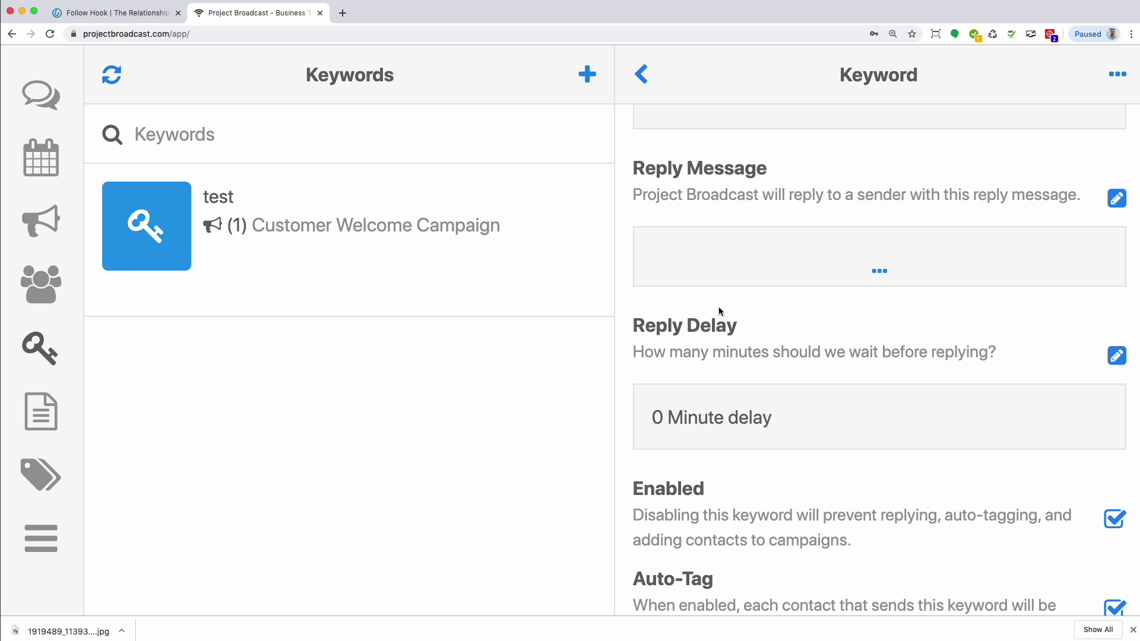
scroll(719, 306, "up", 3)
scroll(718, 321, "down", 2)
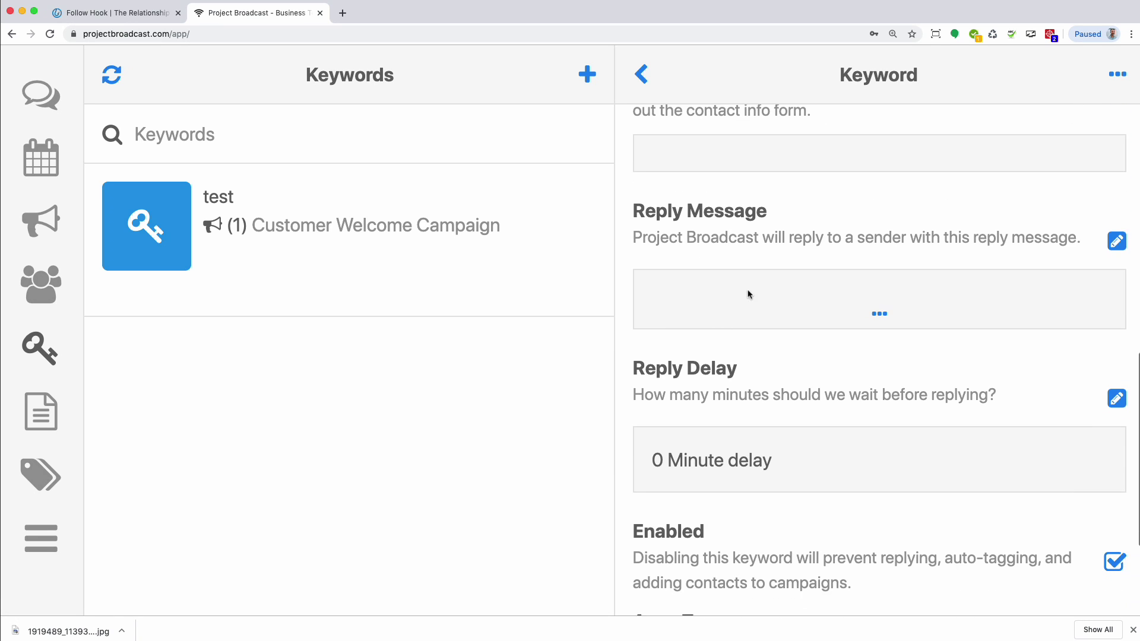
scroll(750, 285, "down", 2)
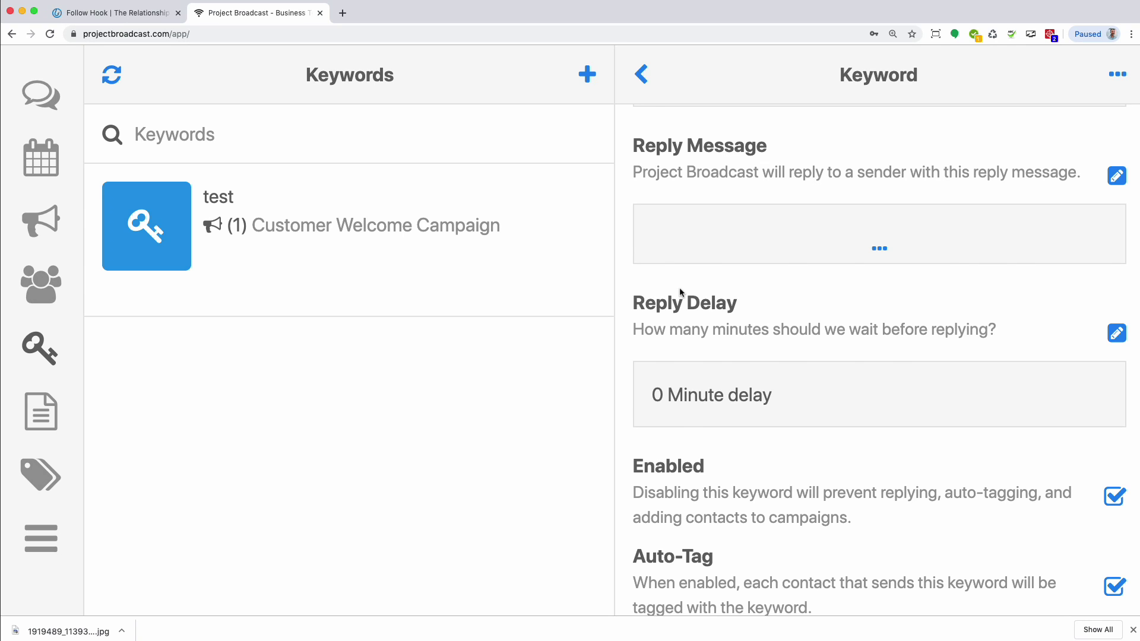
scroll(680, 288, "up", 10)
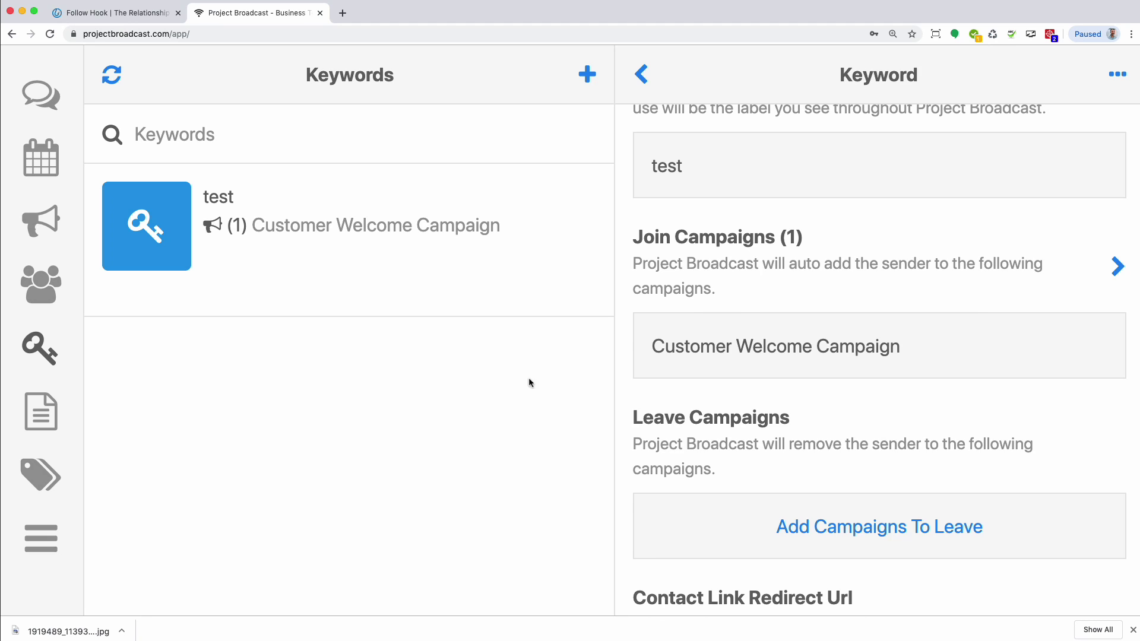
left_click(491, 291)
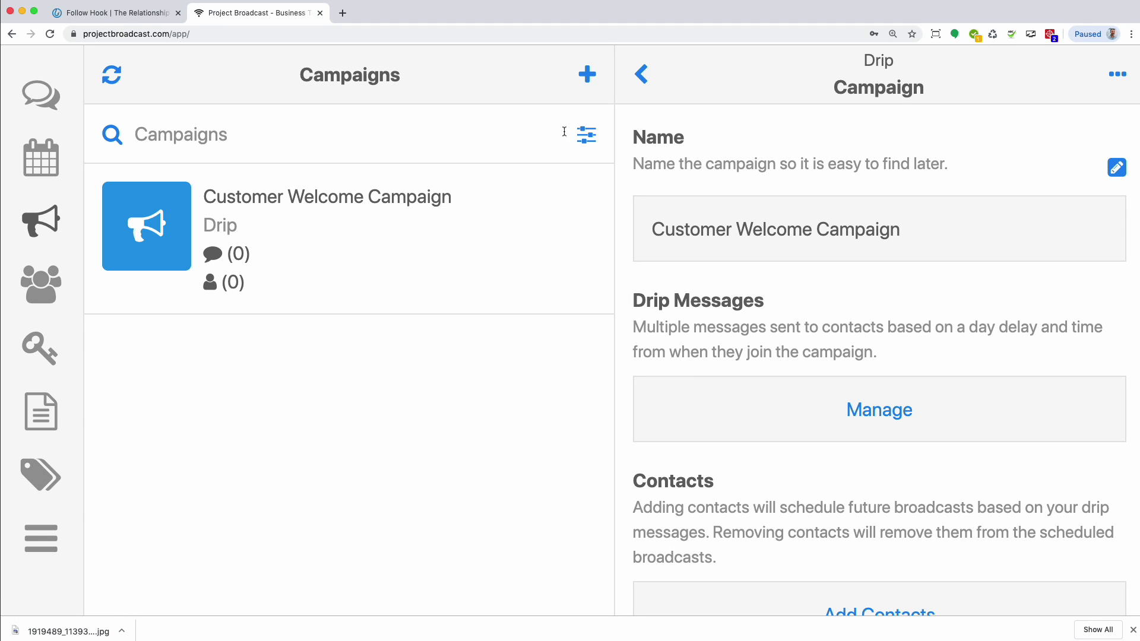
Browse the New Campaign types, then close the dialog without creating a campaign
left_click(588, 74)
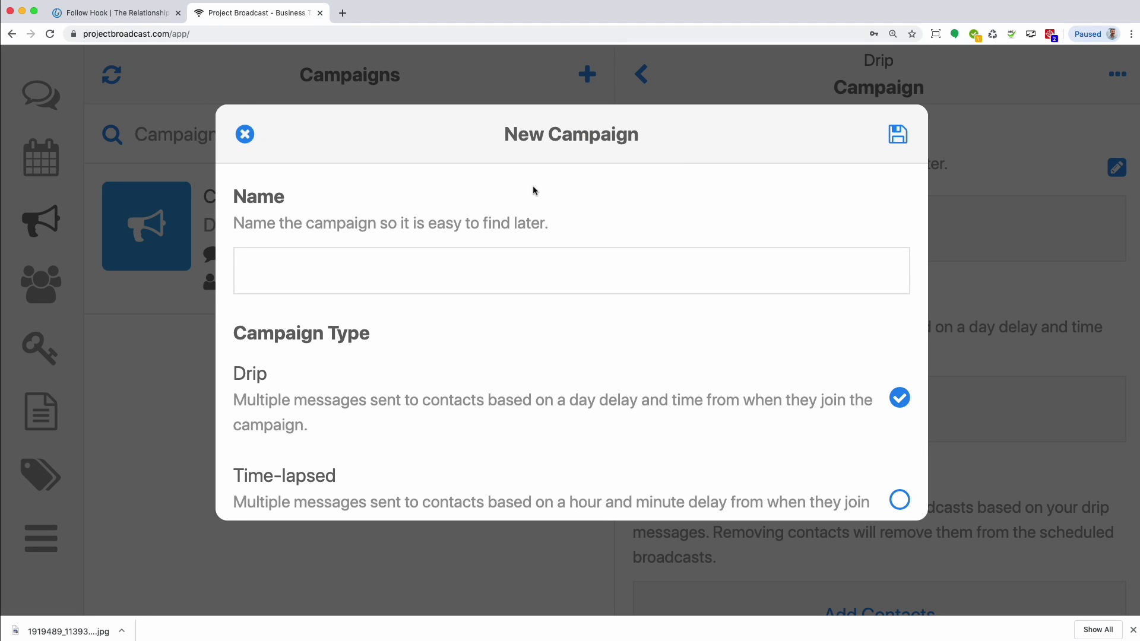
scroll(484, 237, "down", 3)
scroll(451, 237, "down", 2)
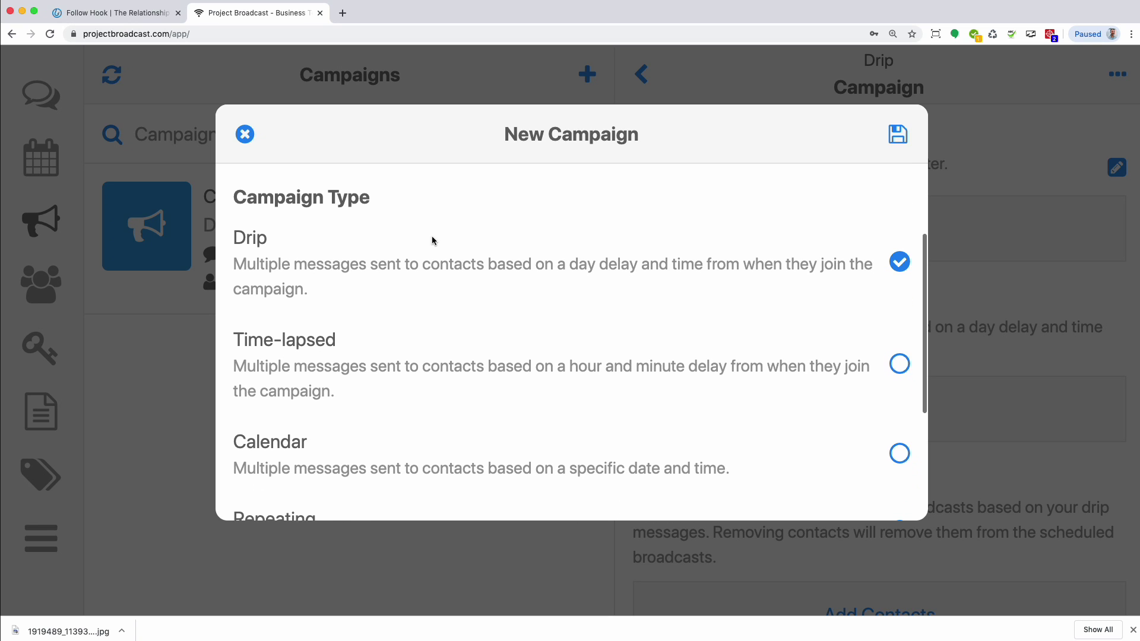
scroll(368, 366, "down", 5)
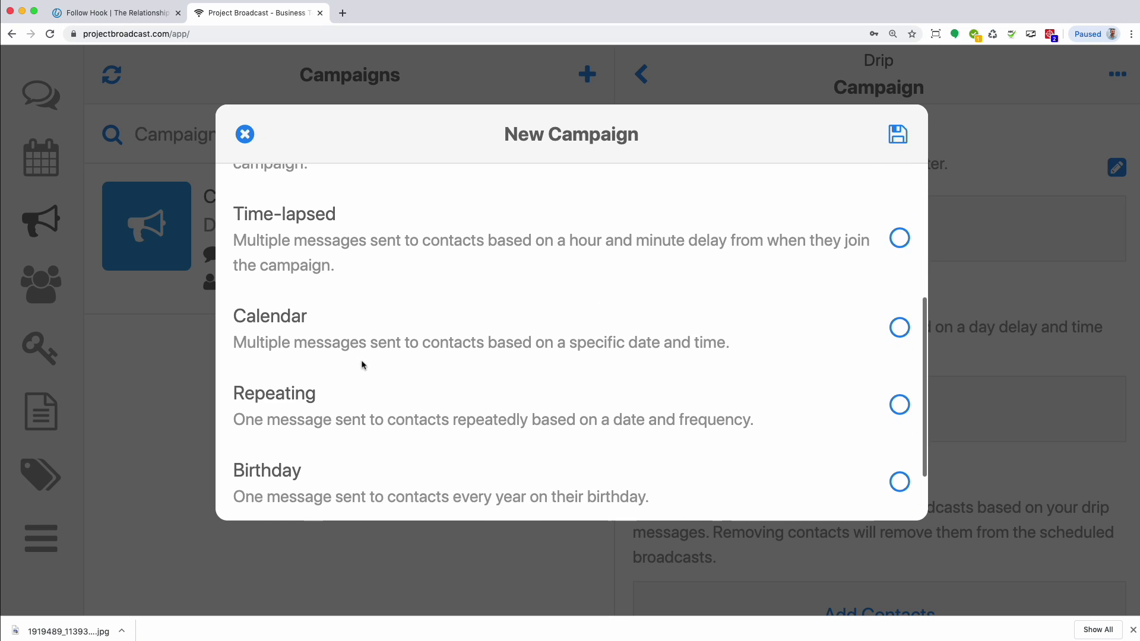
scroll(364, 358, "up", 10)
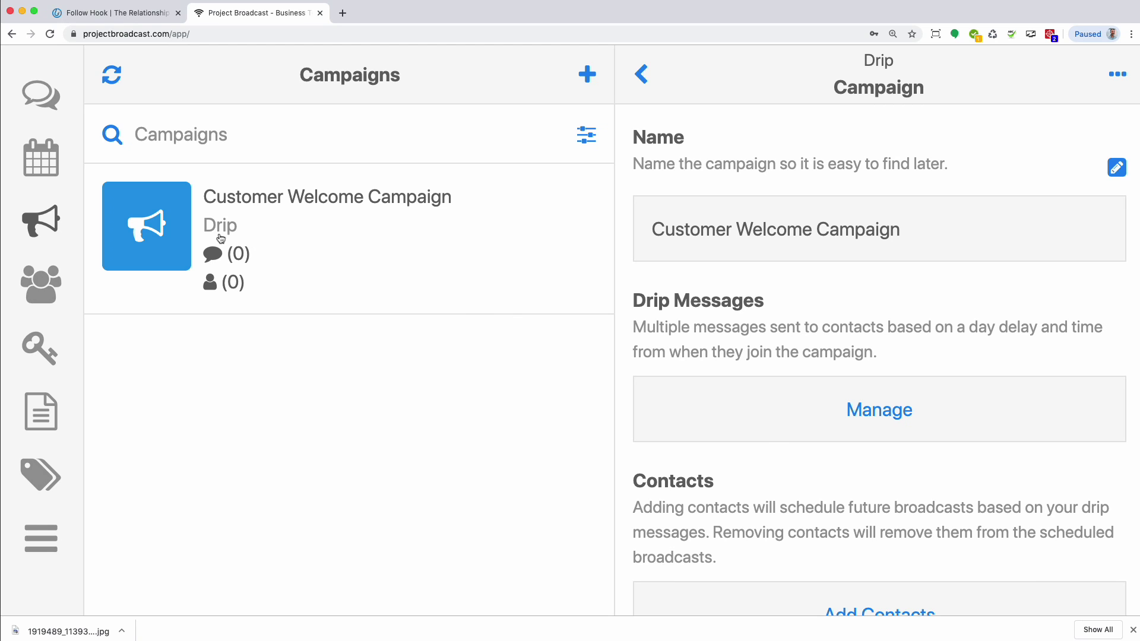
left_click_drag(217, 234, 242, 237)
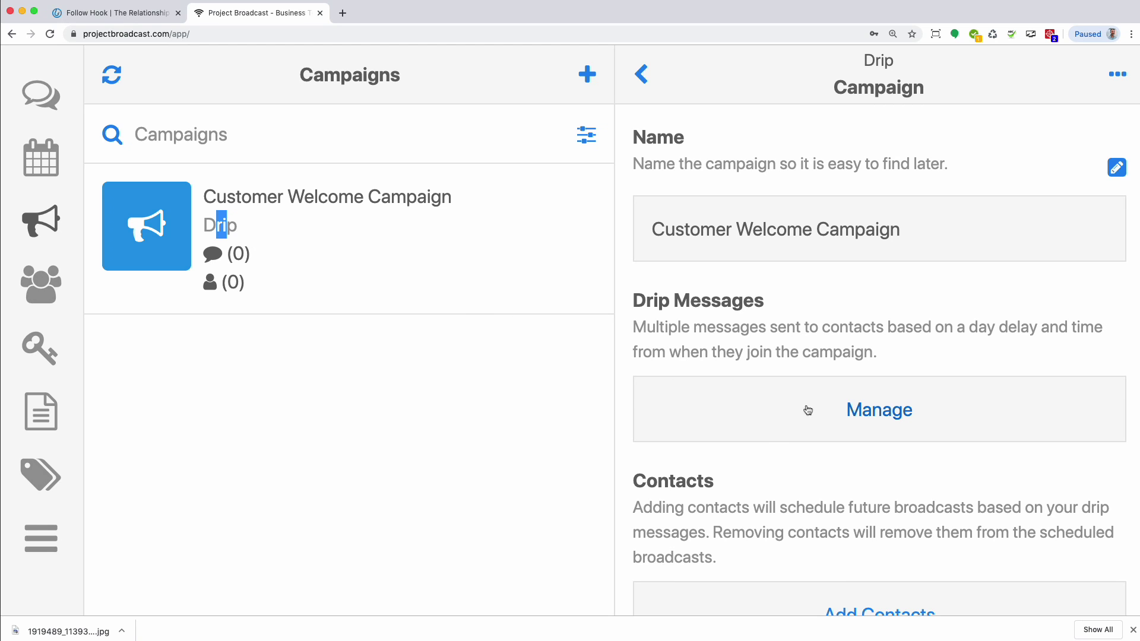
Add a drip message named 'Customer Welcome 1' and begin writing its text
left_click(852, 415)
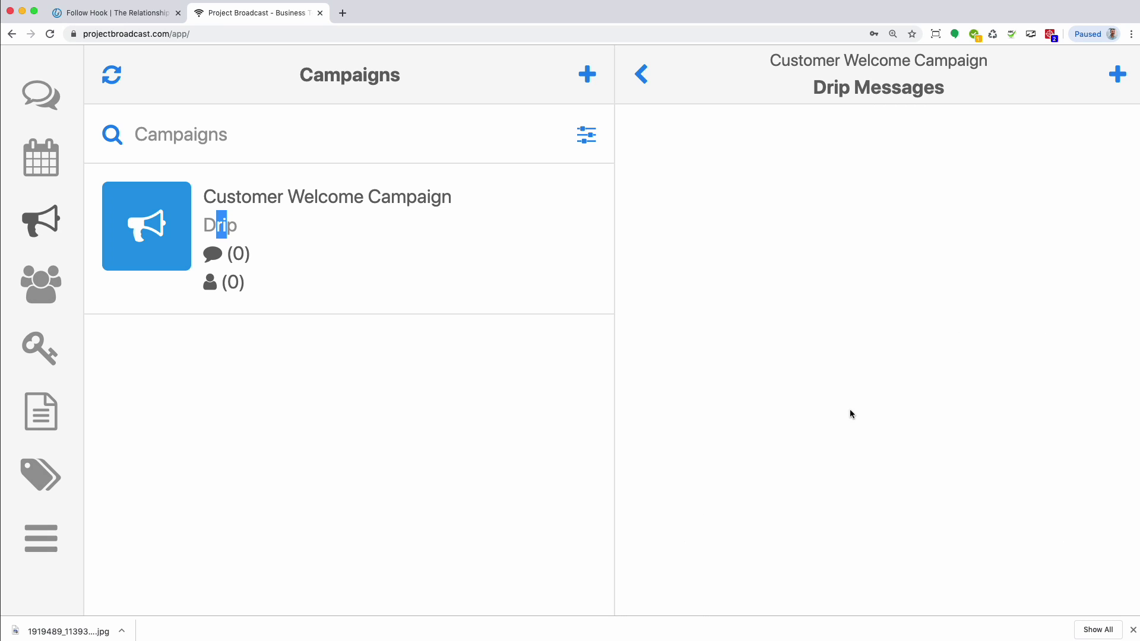
left_click(1119, 75)
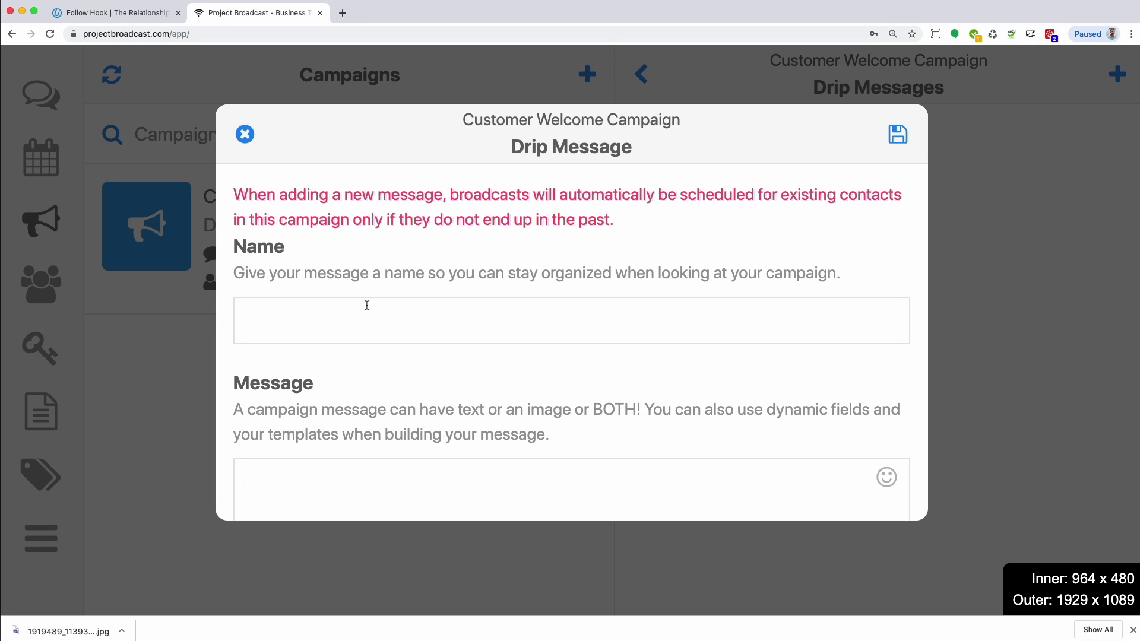
left_click(315, 320)
type("Customer Welcome 1")
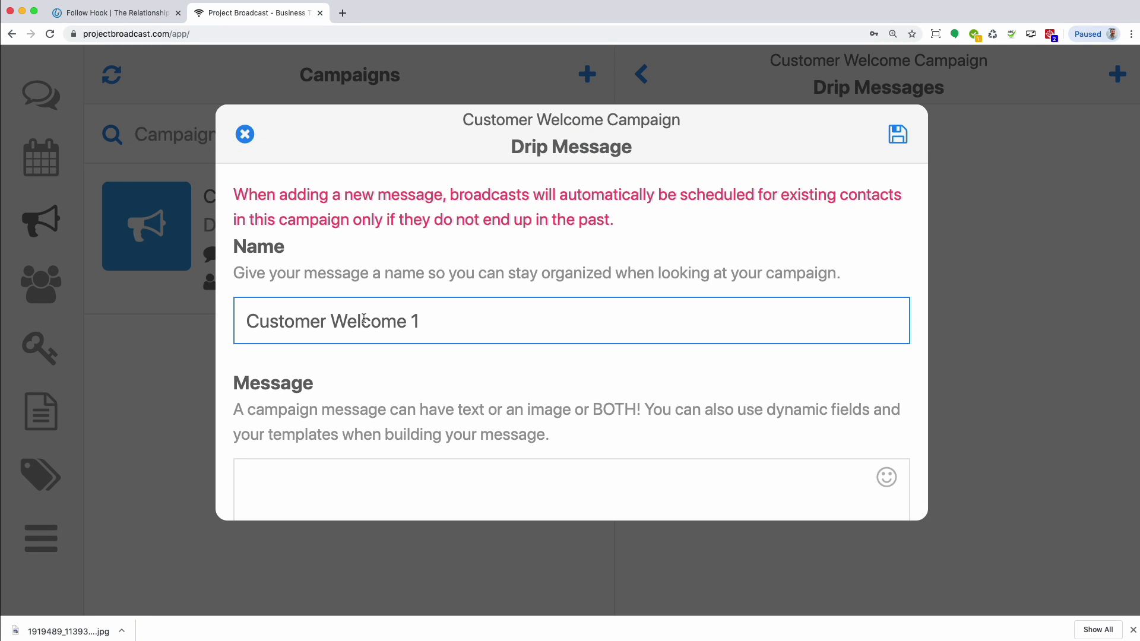
scroll(364, 319, "down", 5)
left_click(375, 285)
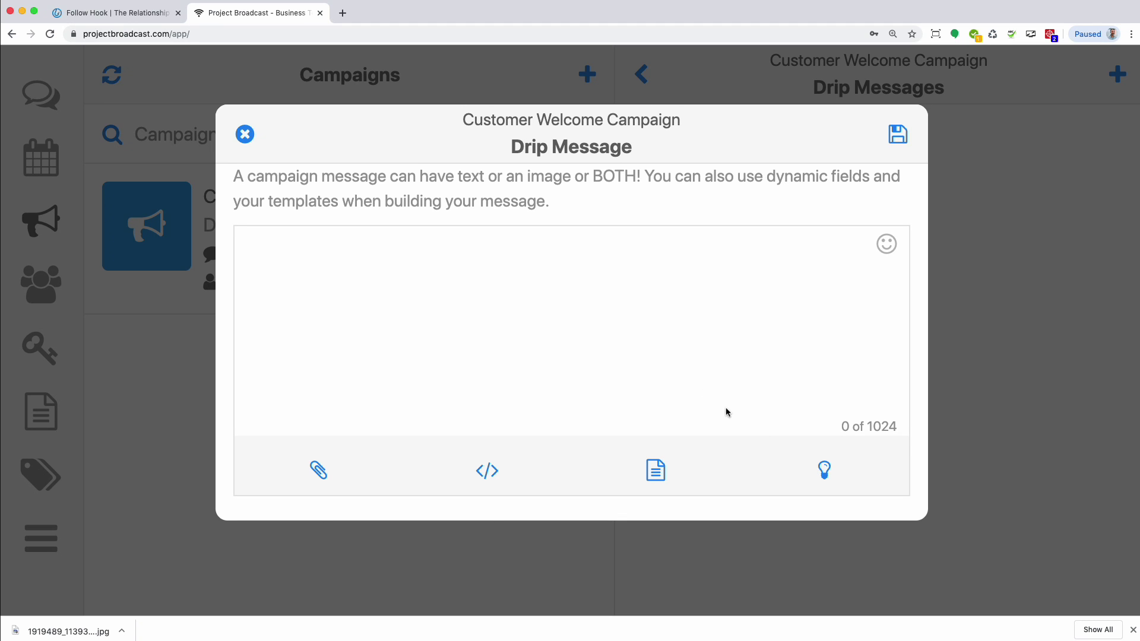
Replace the message's Day Delay value with 0
scroll(630, 368, "up", 1)
scroll(630, 369, "up", 1)
scroll(371, 326, "down", 7)
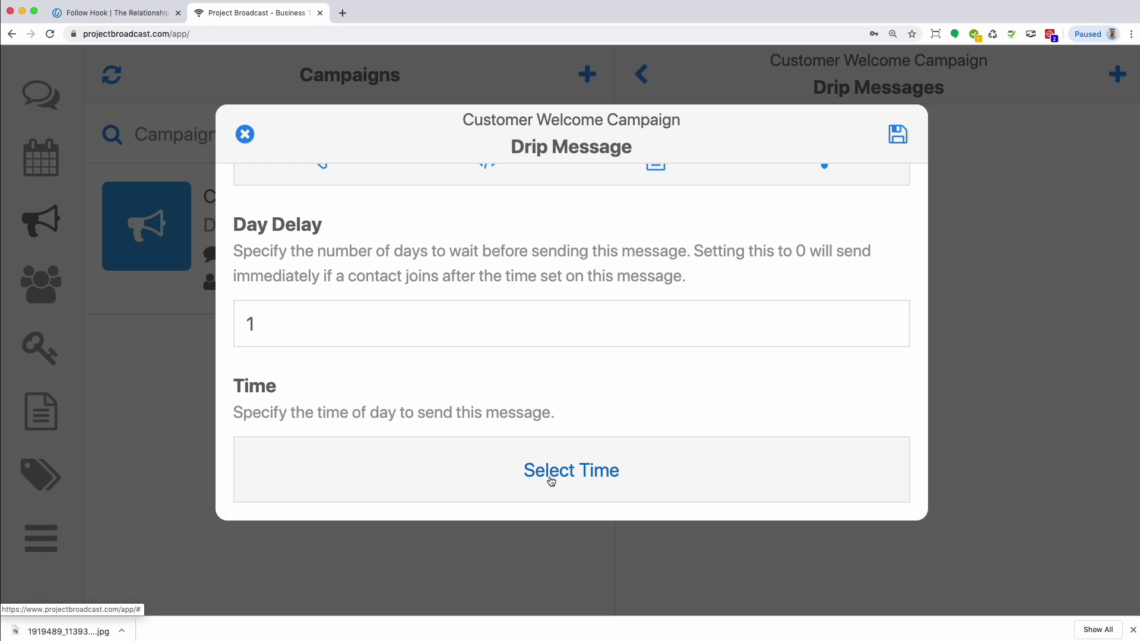
double_click(241, 321)
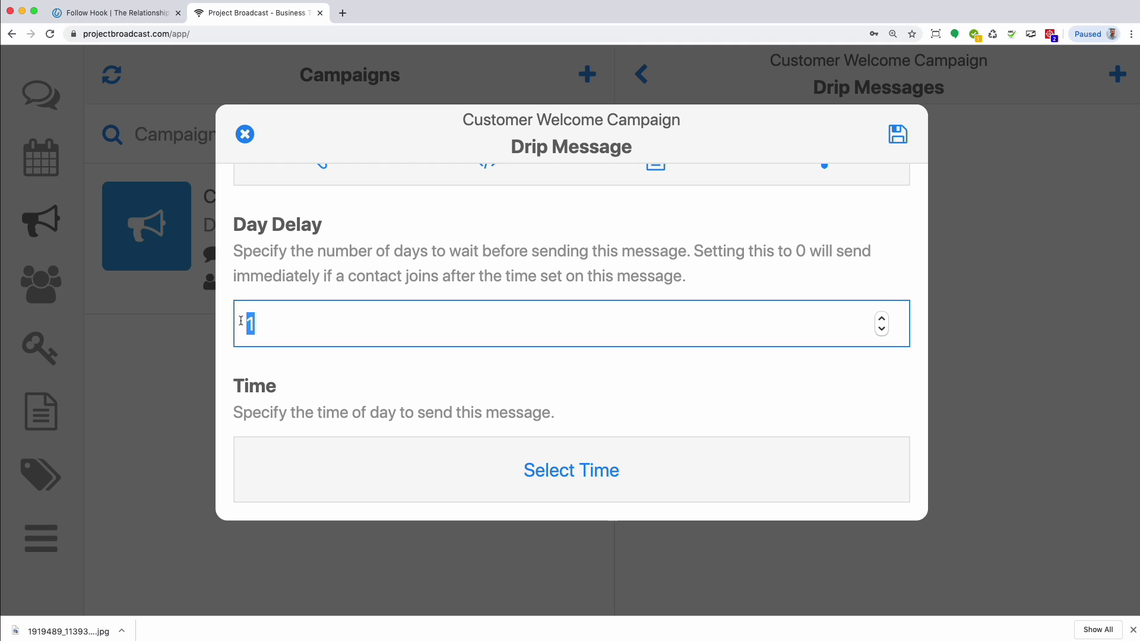
type("0")
scroll(447, 476, "up", 1)
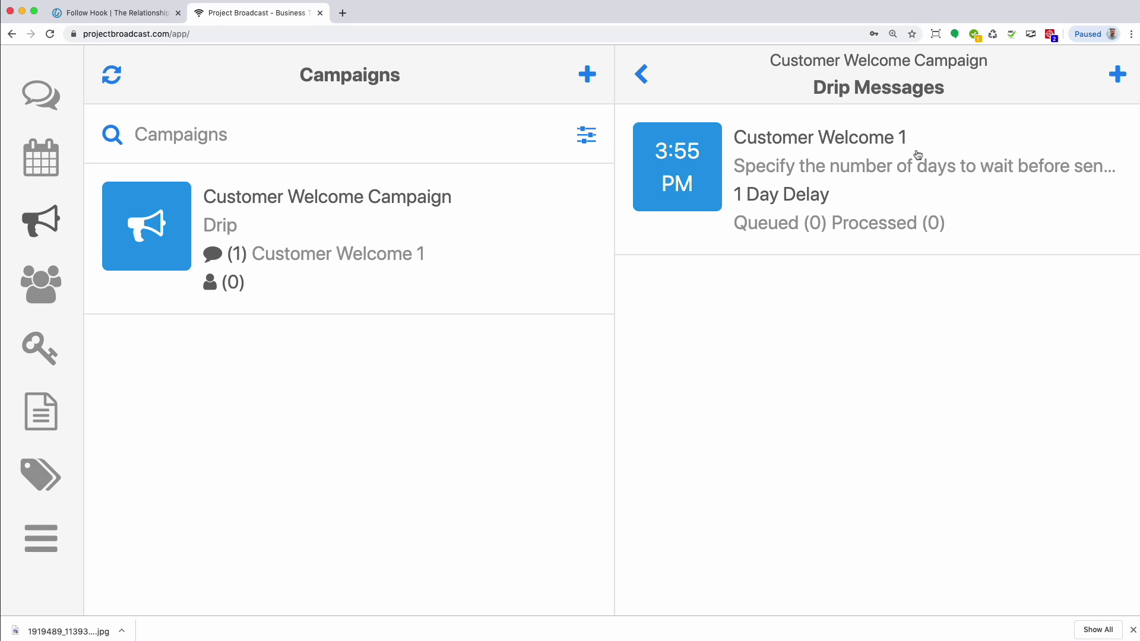
left_click(1118, 74)
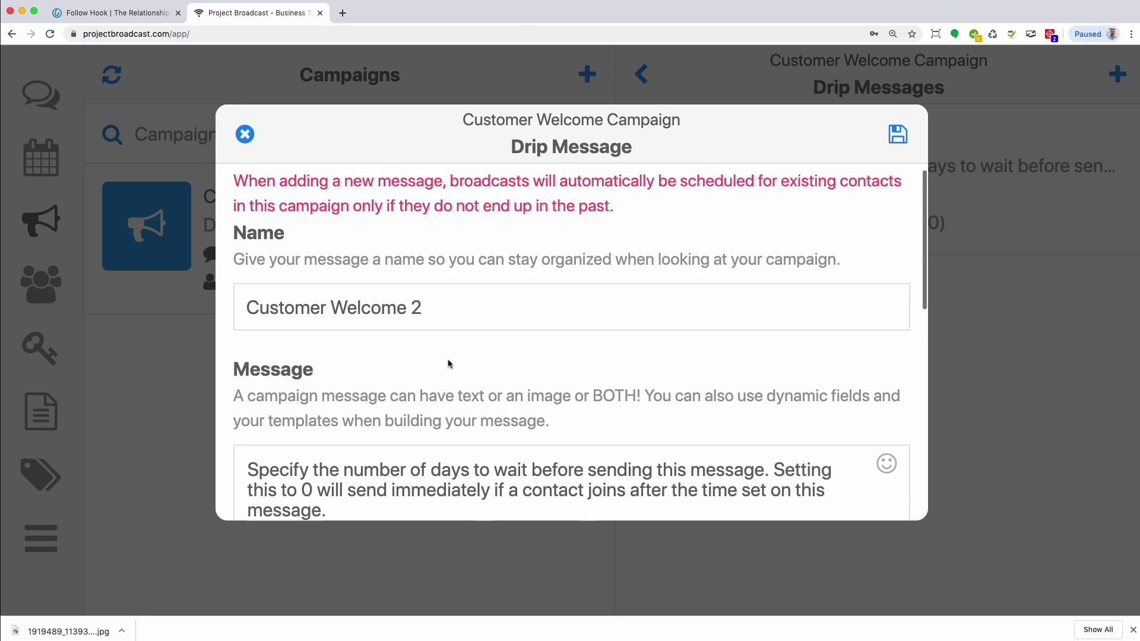
scroll(448, 364, "down", 10)
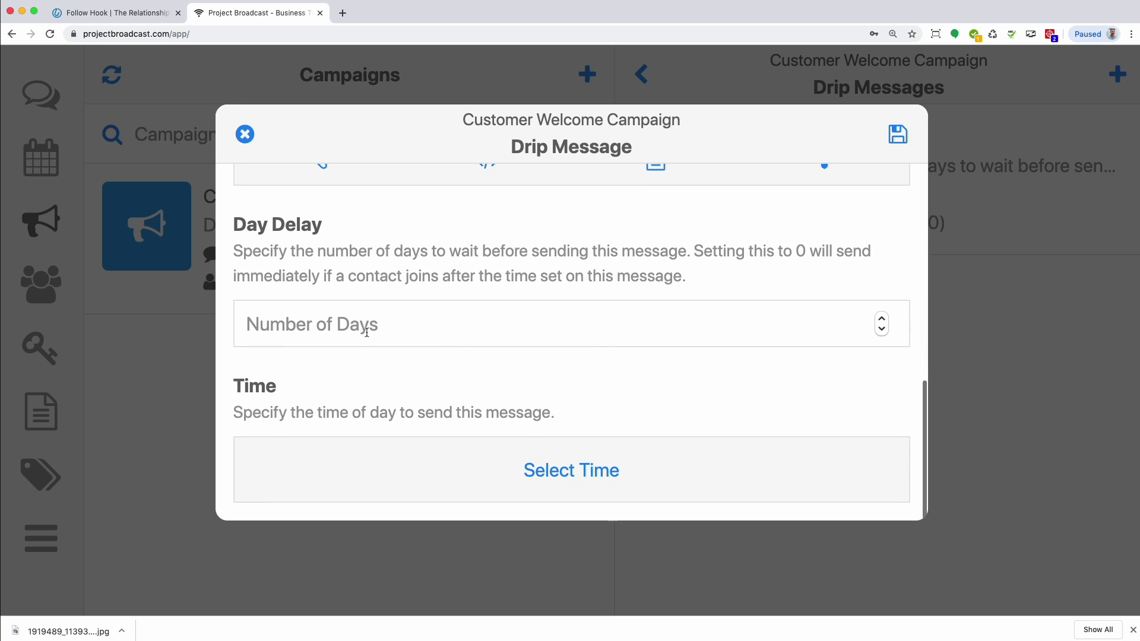
left_click(367, 333)
type("2")
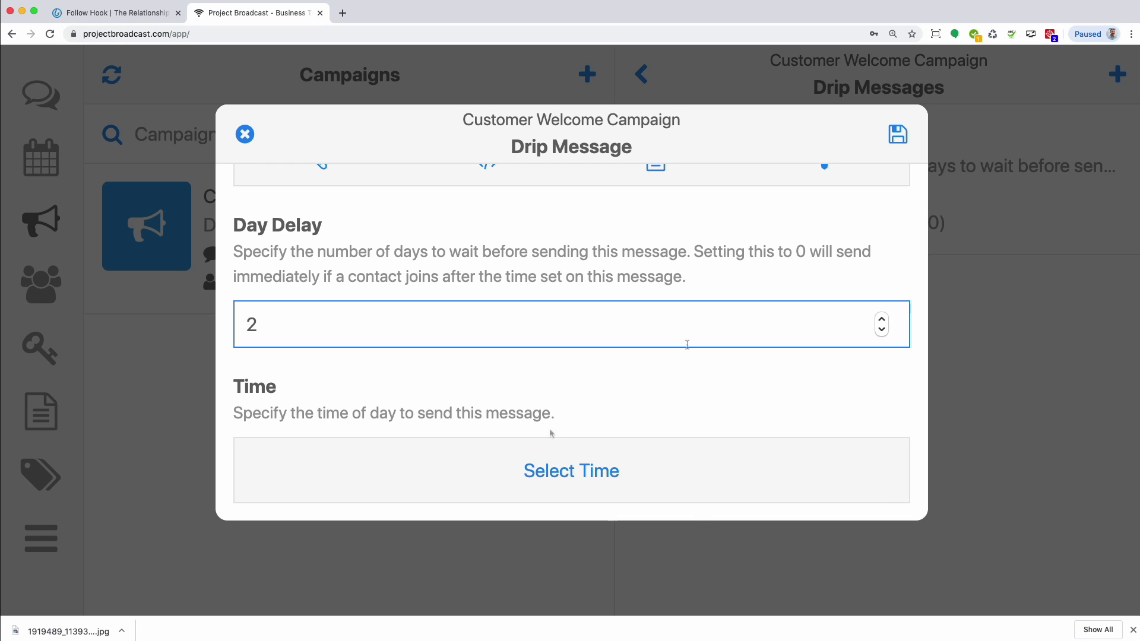
left_click(244, 135)
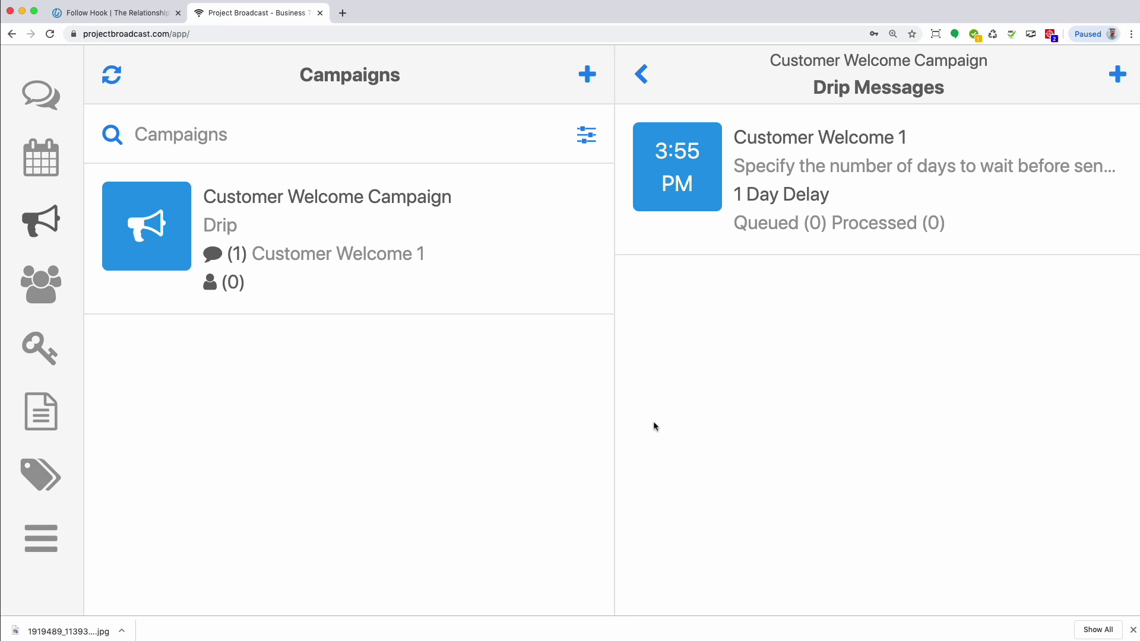
Make the new campaign the Time-lapsed type and save it
scroll(403, 287, "down", 2)
scroll(821, 388, "up", 1)
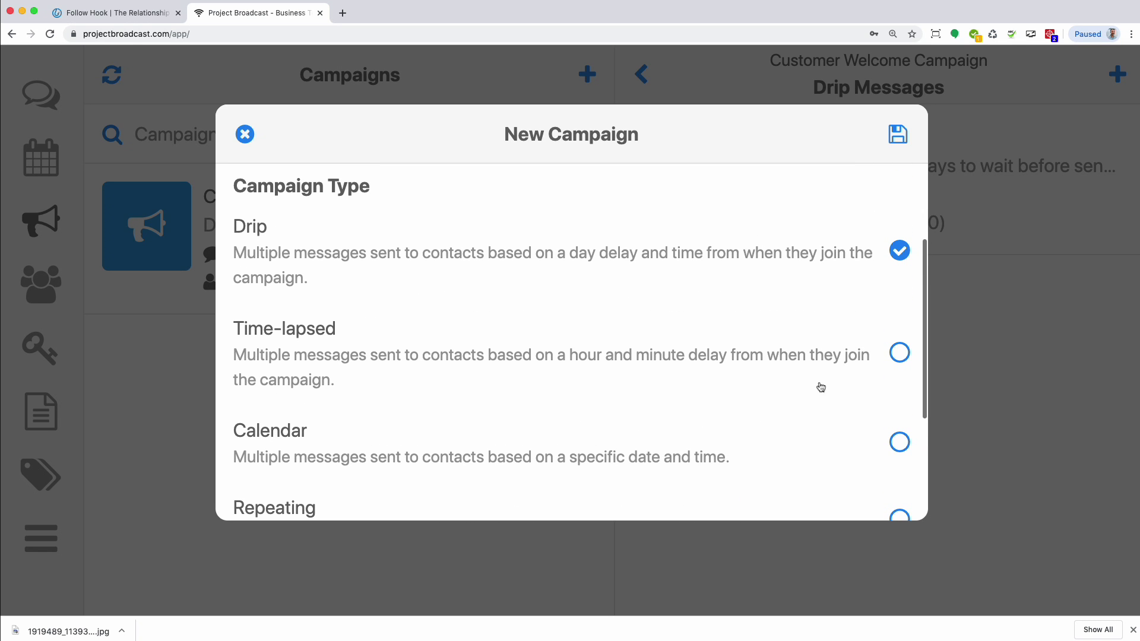
left_click(899, 353)
left_click(895, 137)
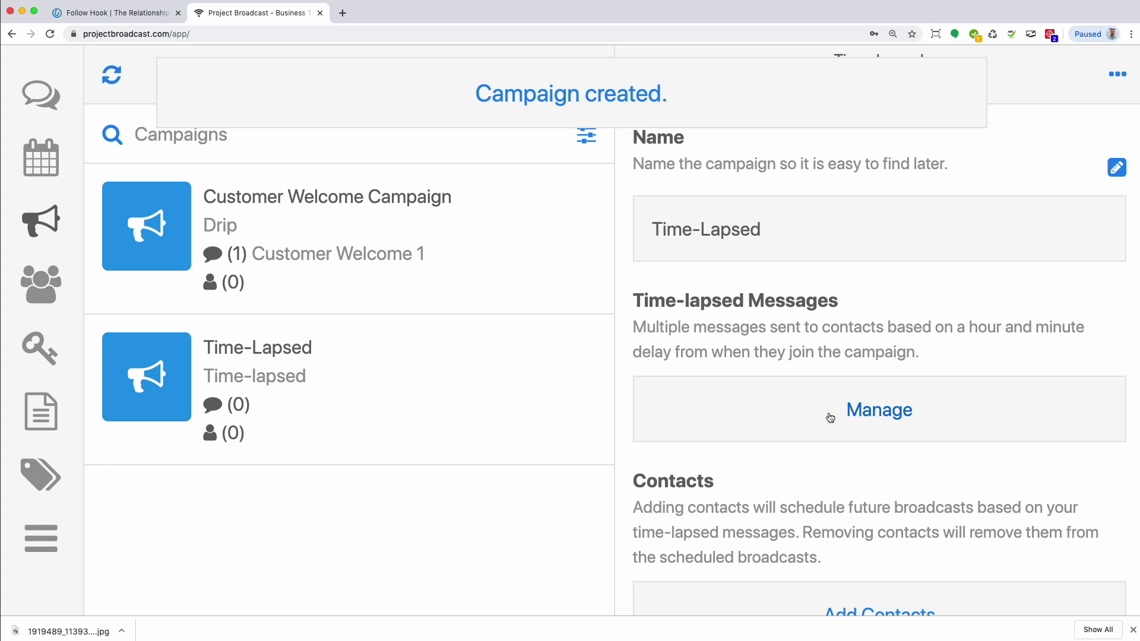
Start a Time-Lapsed message with Hour Delay 0 and Minute Delay 3
left_click(865, 414)
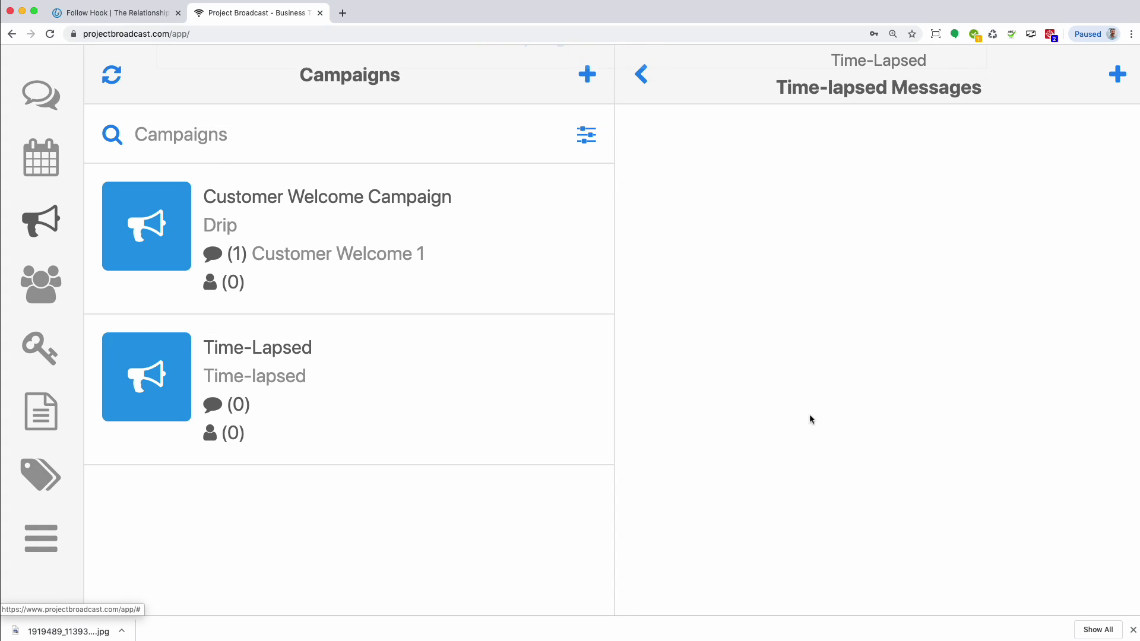
left_click(1118, 75)
scroll(313, 382, "down", 5)
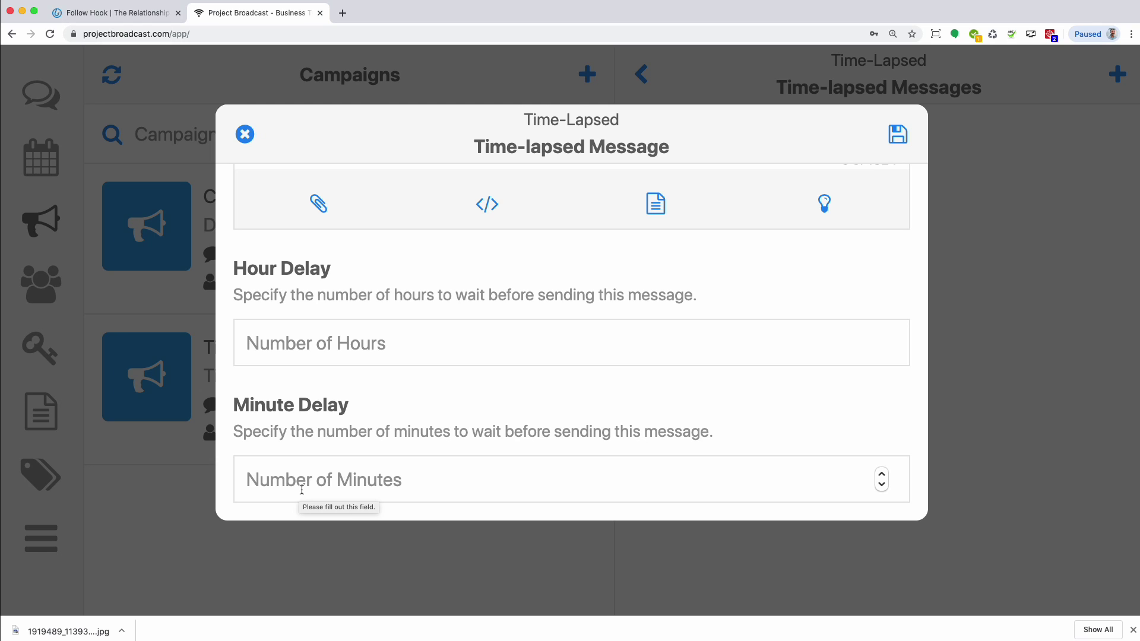
left_click(337, 342)
type("0")
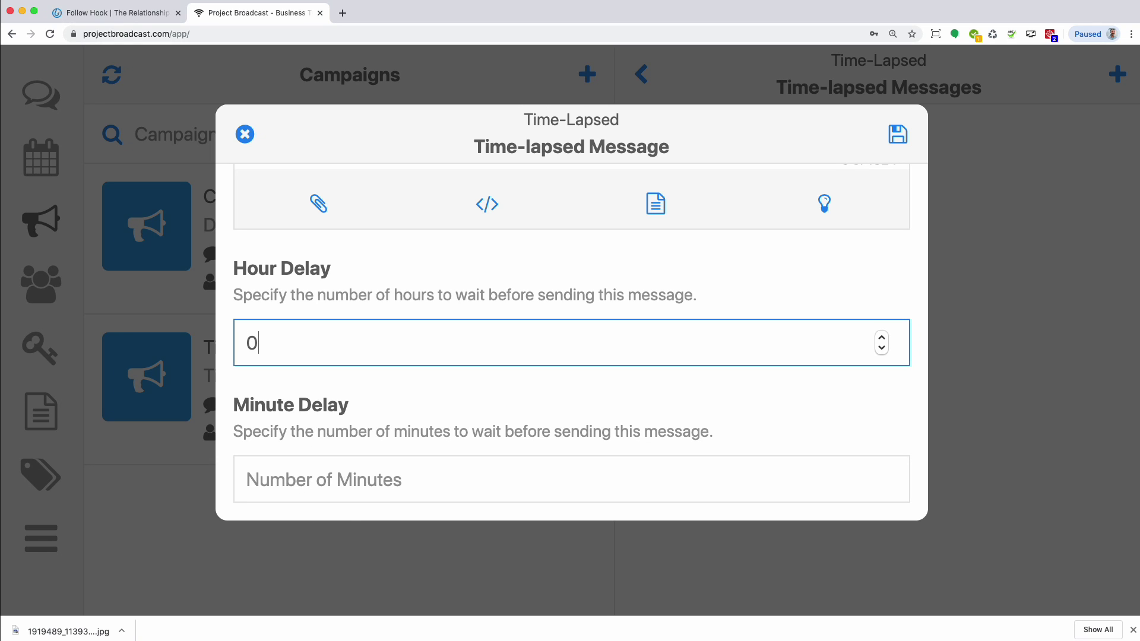
left_click(364, 481)
type("0")
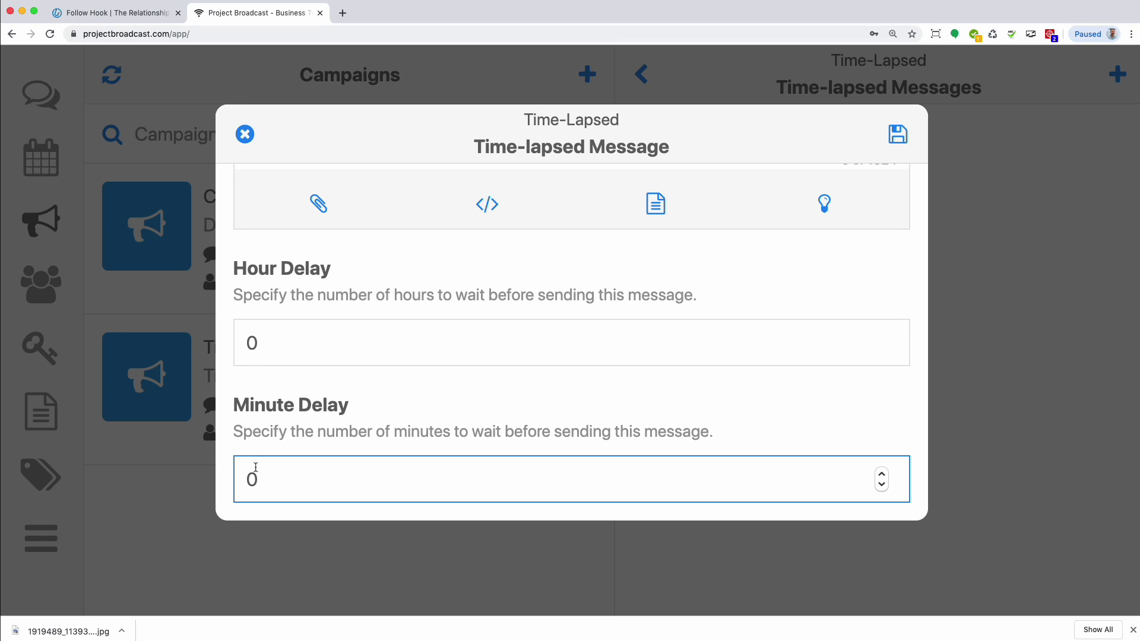
left_click_drag(259, 475, 230, 481)
type("3")
double_click(254, 343)
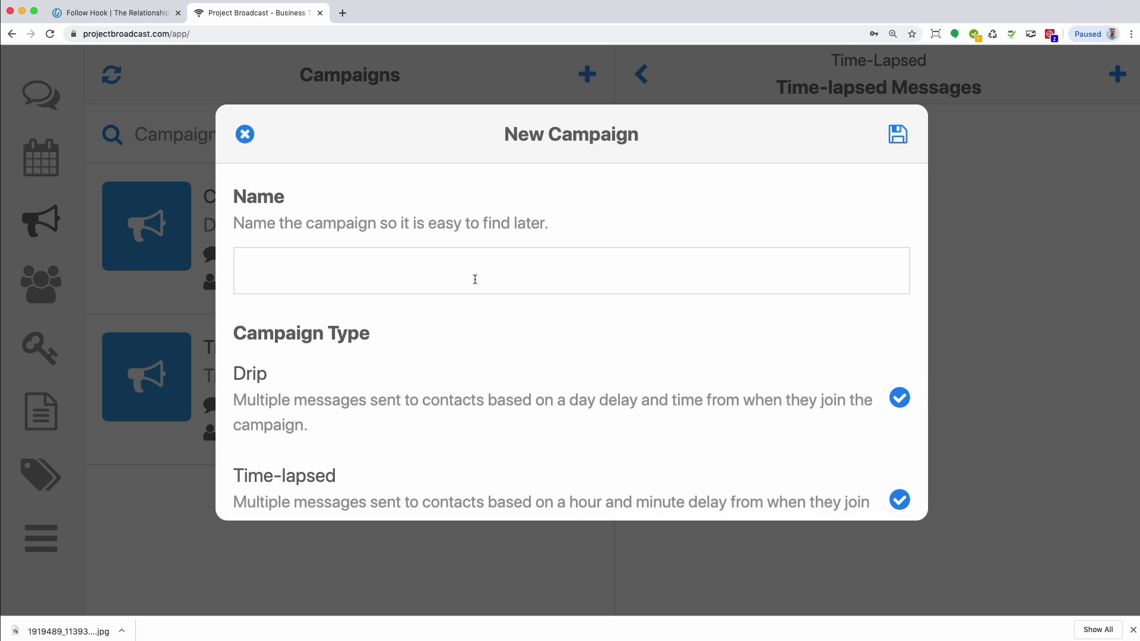
scroll(422, 267, "down", 5)
Save a Calendar-type campaign and open a new Calendar Message form for it
scroll(860, 356, "up", 1)
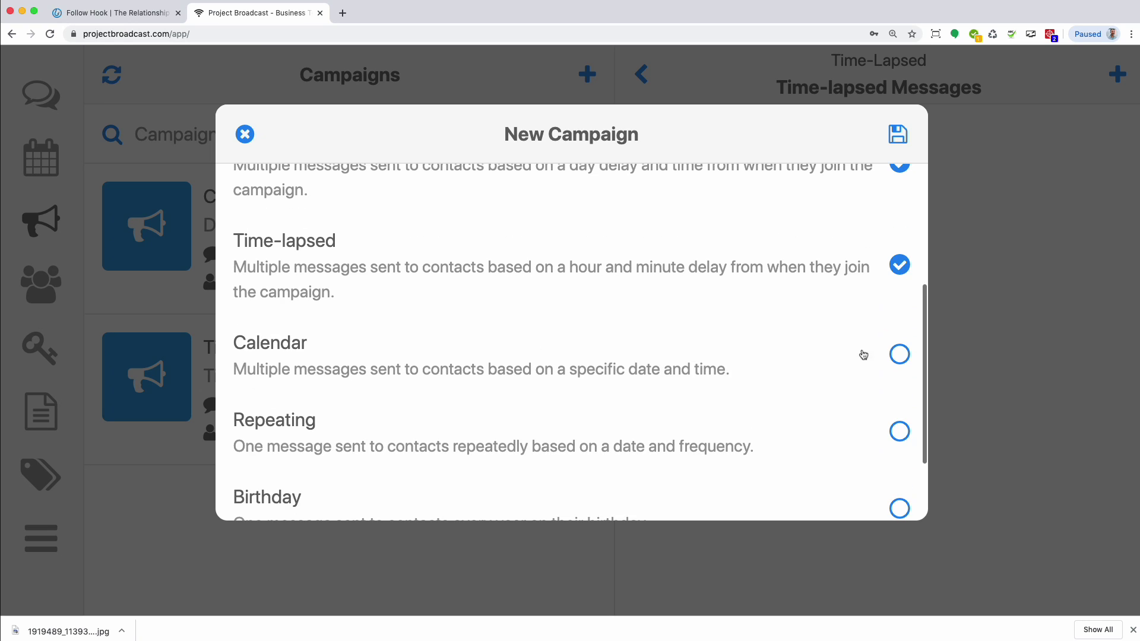
left_click(860, 341)
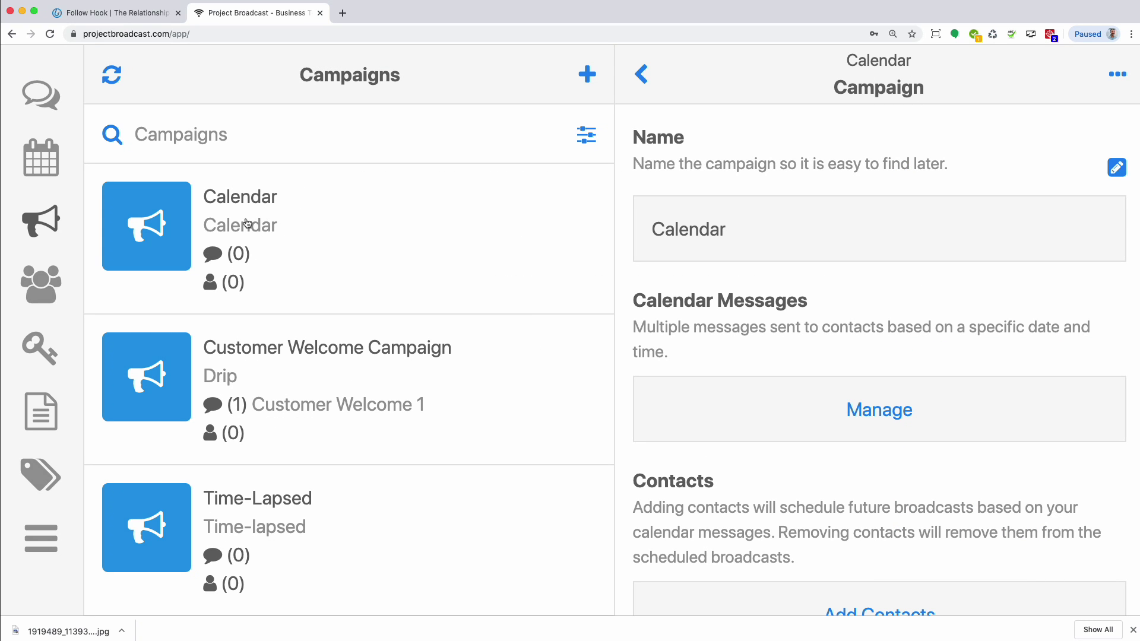
left_click(887, 415)
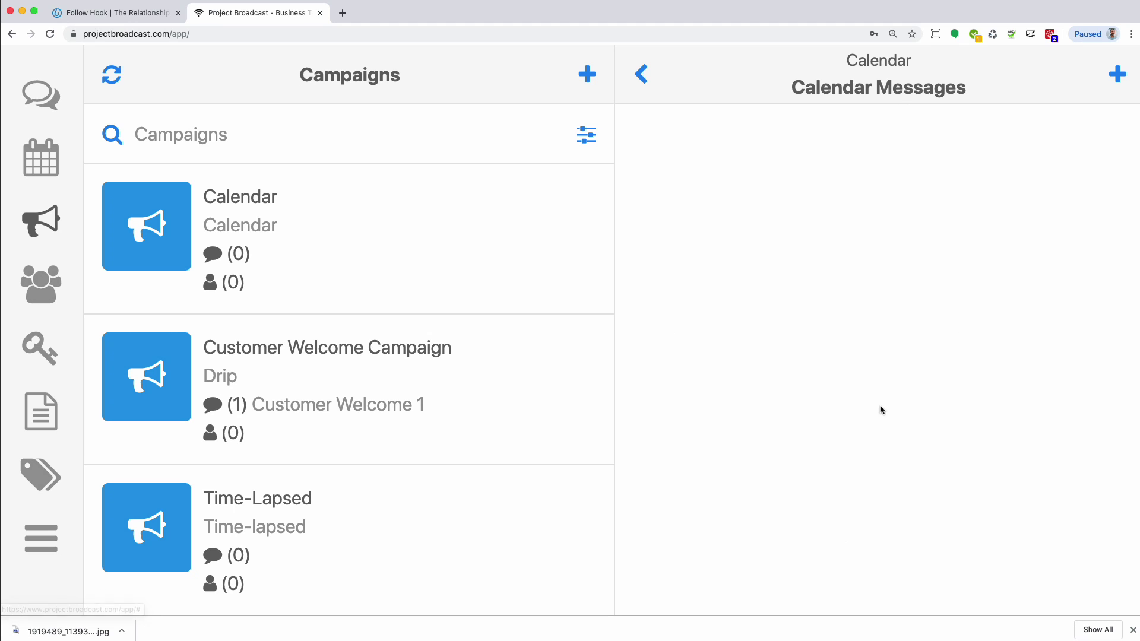
left_click(1118, 75)
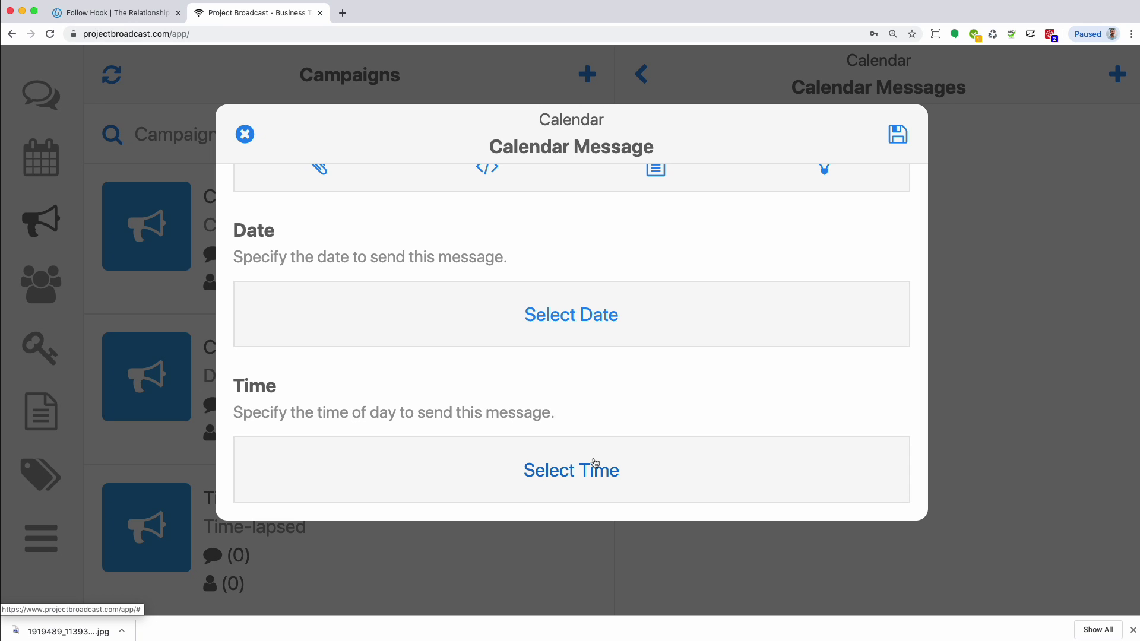
left_click(245, 134)
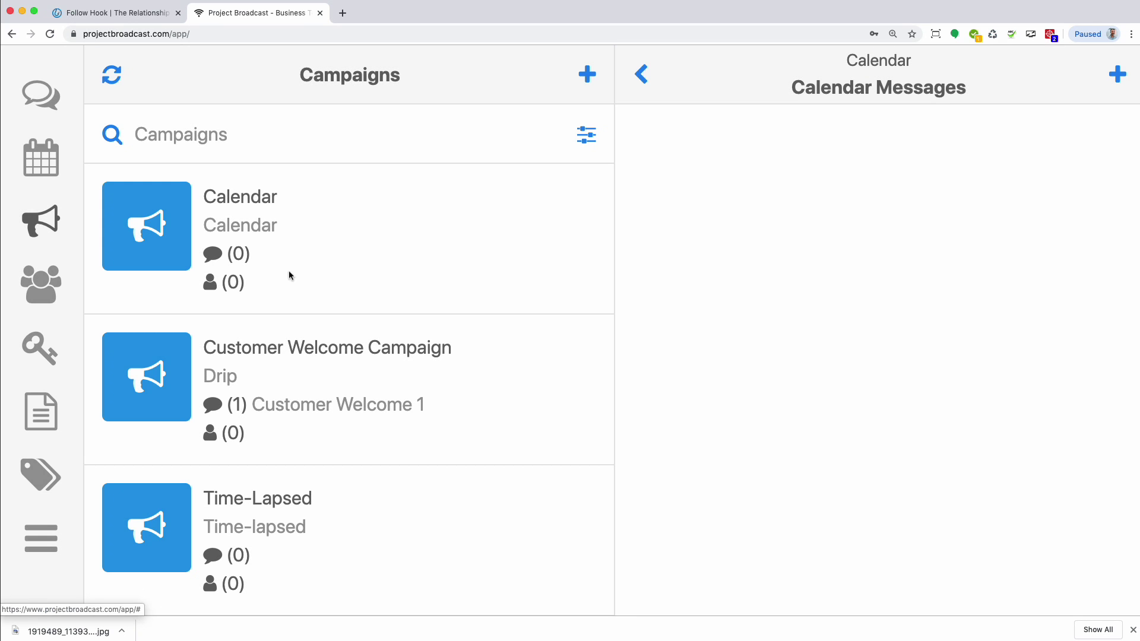
left_click(308, 275)
scroll(532, 229, "down", 5)
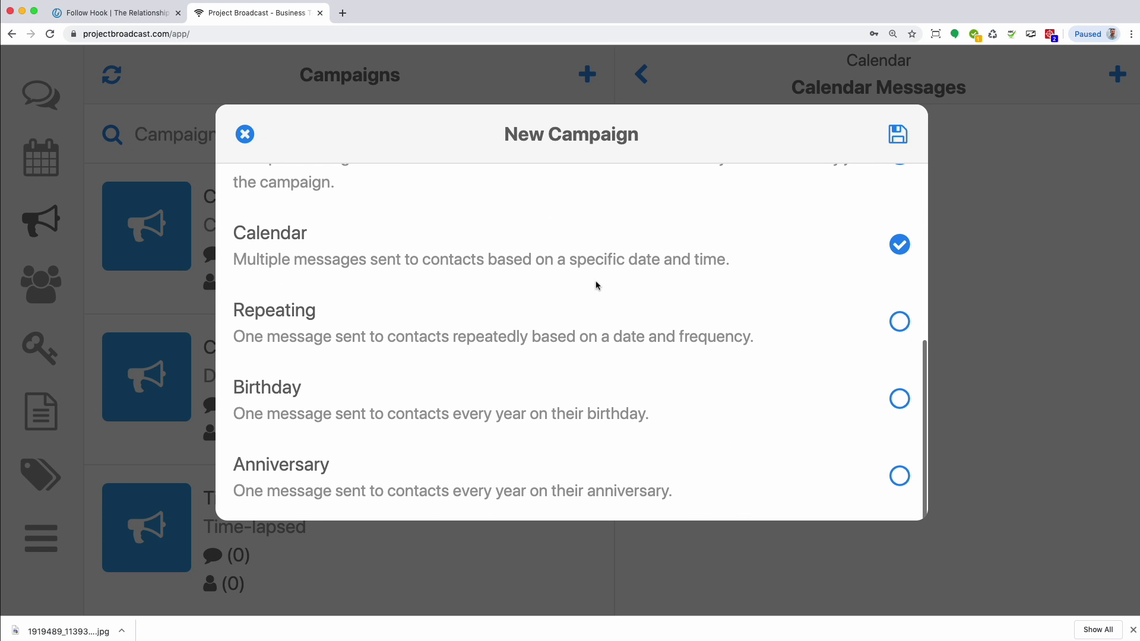
left_click(900, 321)
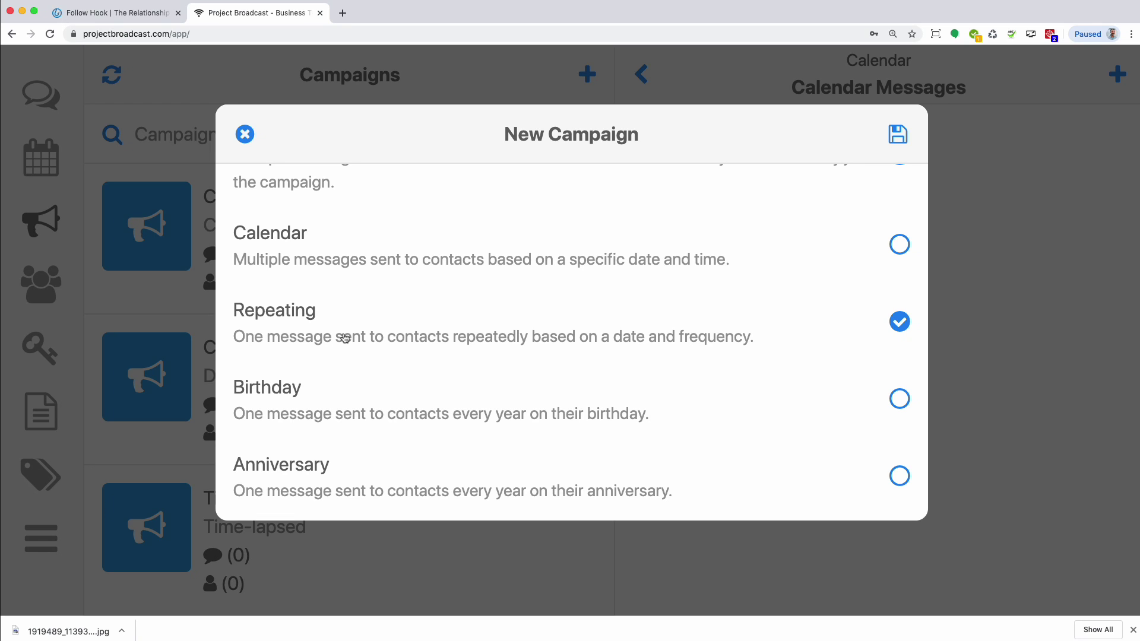
scroll(345, 338, "up", 6)
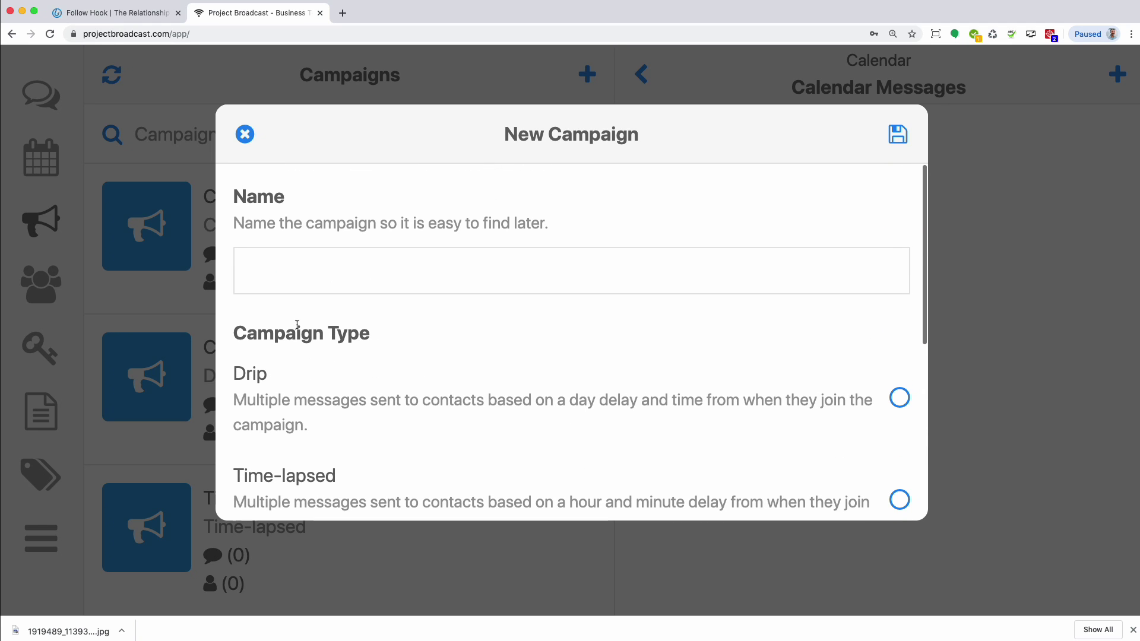
left_click(247, 139)
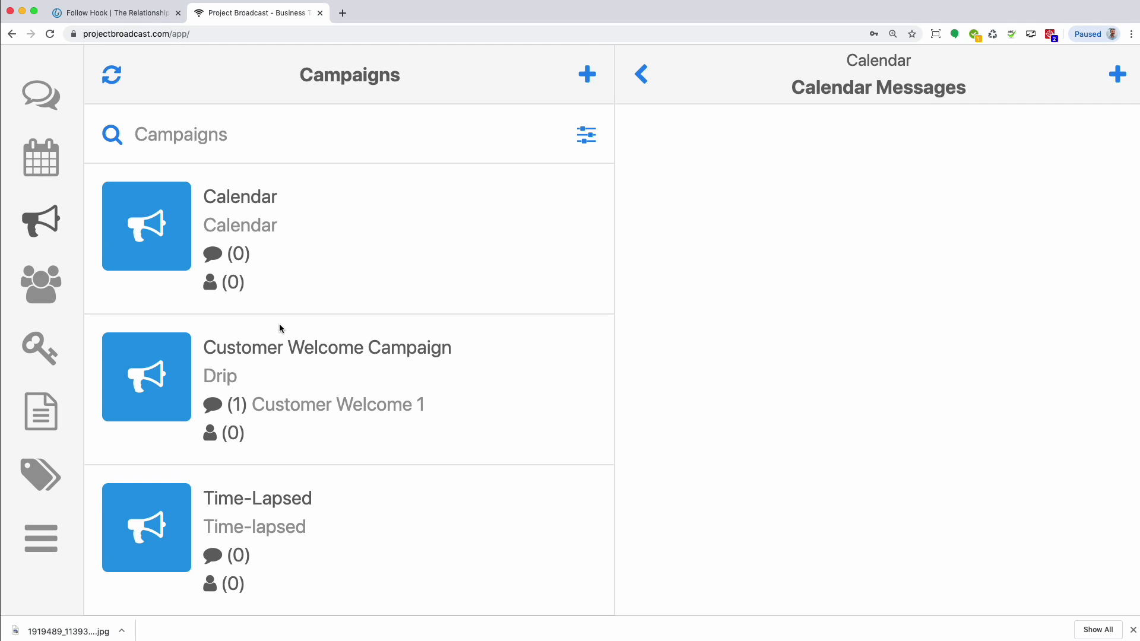
Try adding a contact to the Calendar campaign, dismiss the failure, then view Schedule
left_click(260, 224)
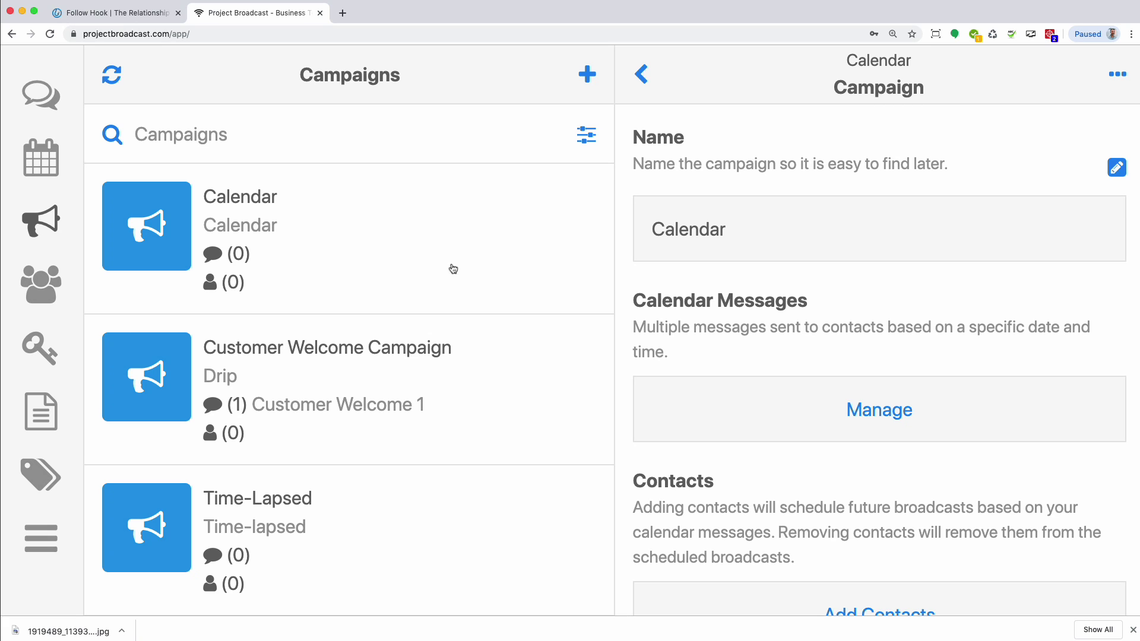
scroll(768, 432, "down", 3)
left_click(839, 455)
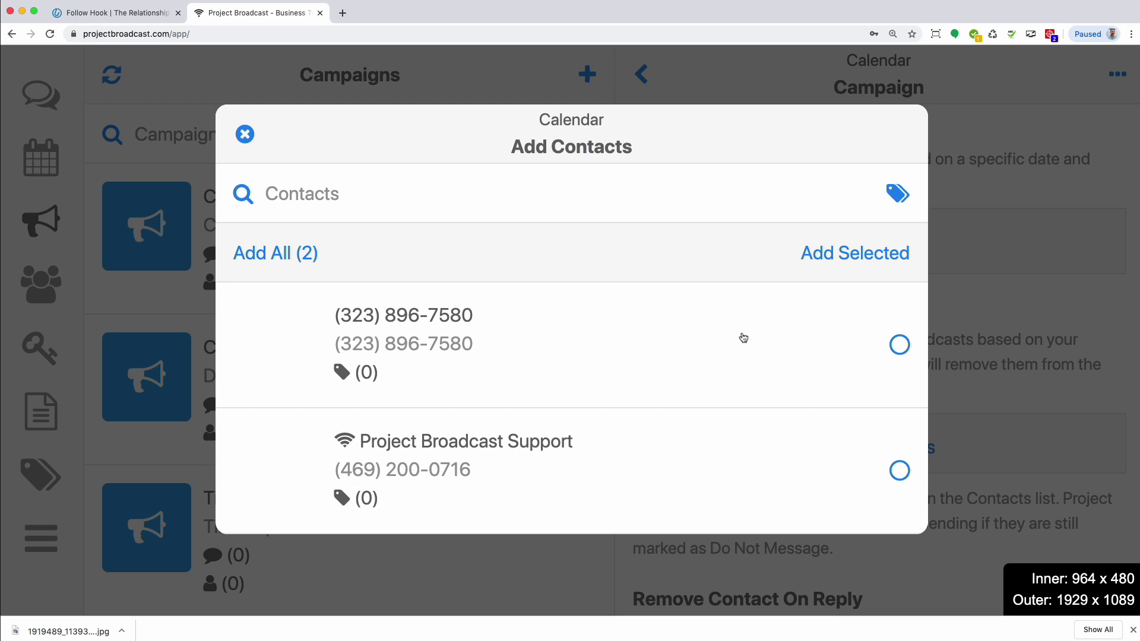
left_click(732, 372)
left_click(958, 89)
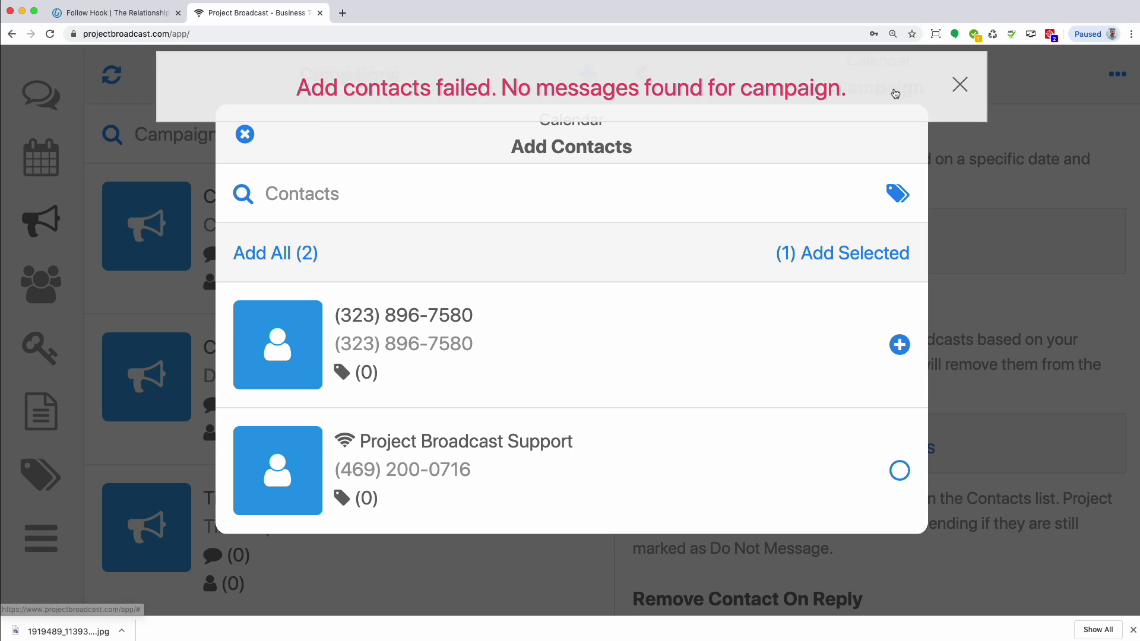
left_click(245, 135)
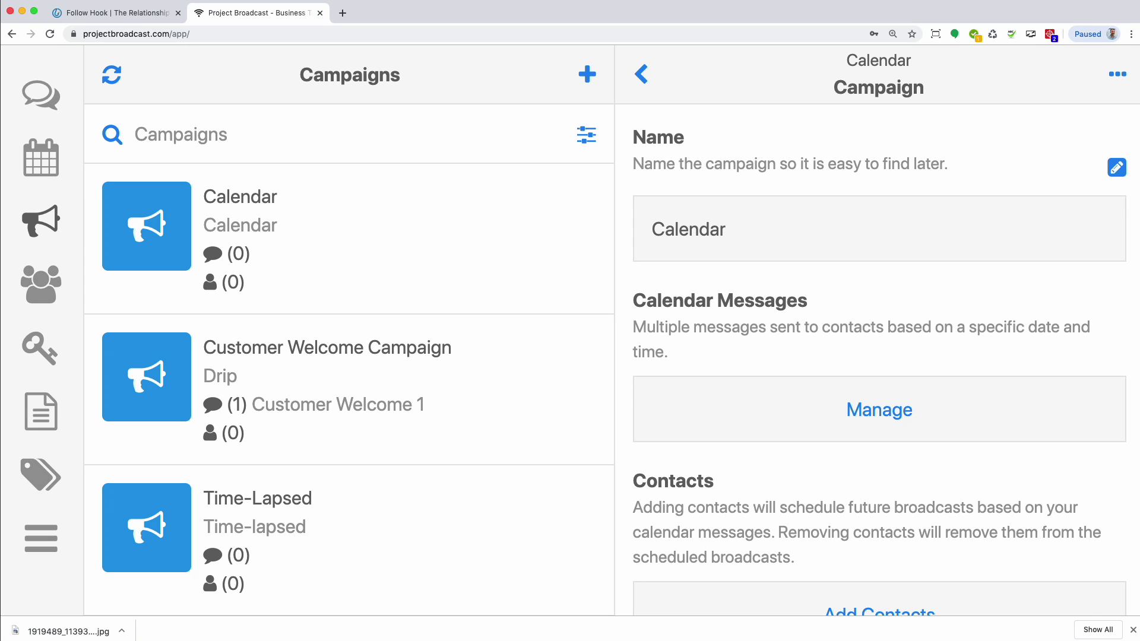
left_click(50, 174)
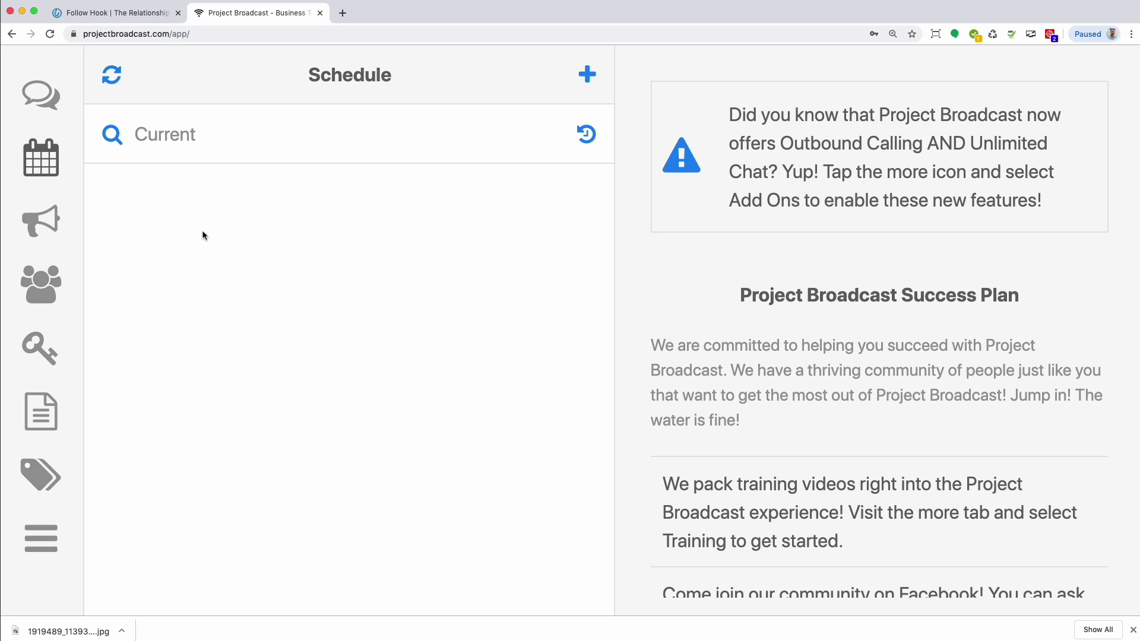
Return to the Keywords page showing the 'test' keyword
left_click(40, 348)
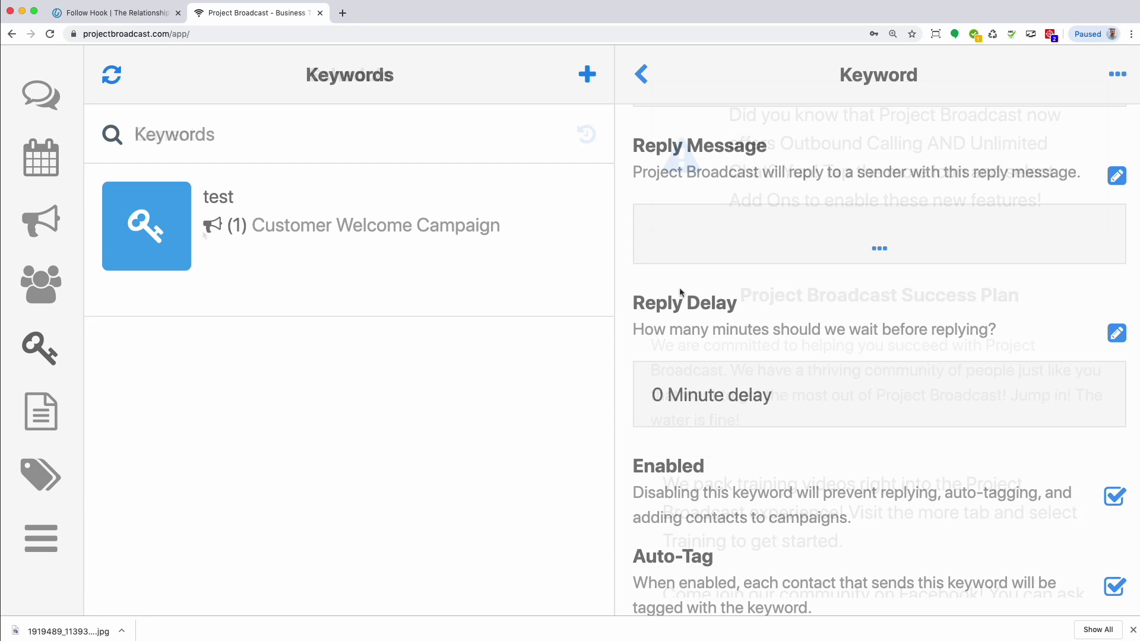